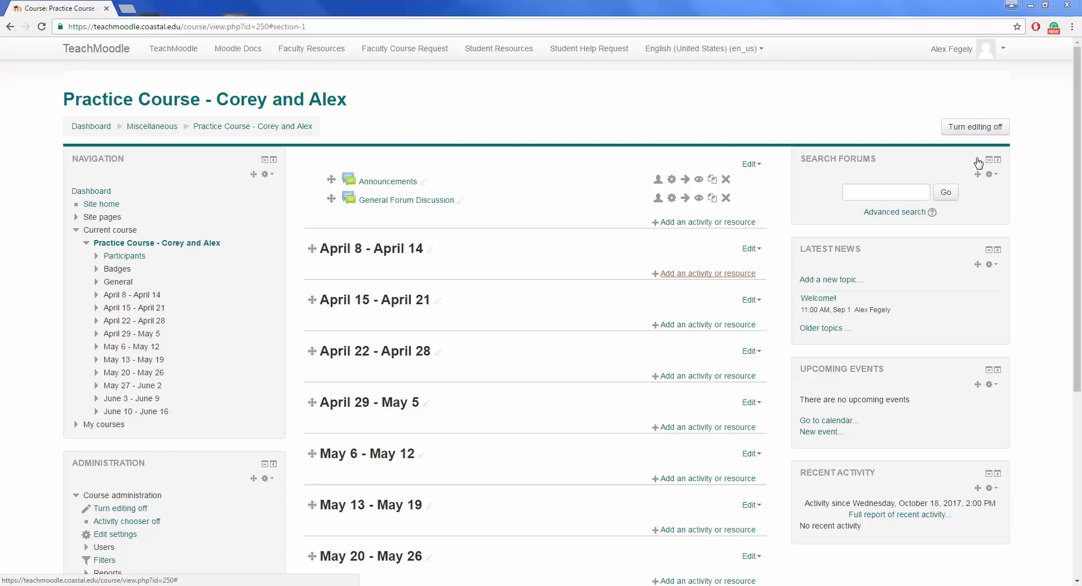
- Add a Lesson activity to the April 8 - April 14 section and name it "Assistive Technology"
{"action": "key", "text": "Return"}
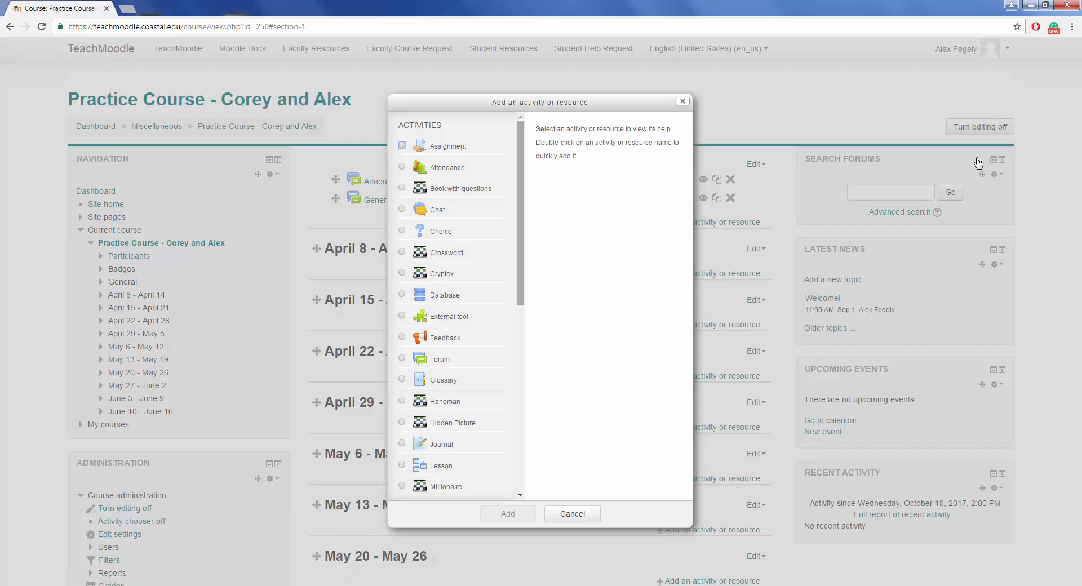
{"action": "left_click_drag", "start_coordinate": [520, 213], "coordinate": [520, 274]}
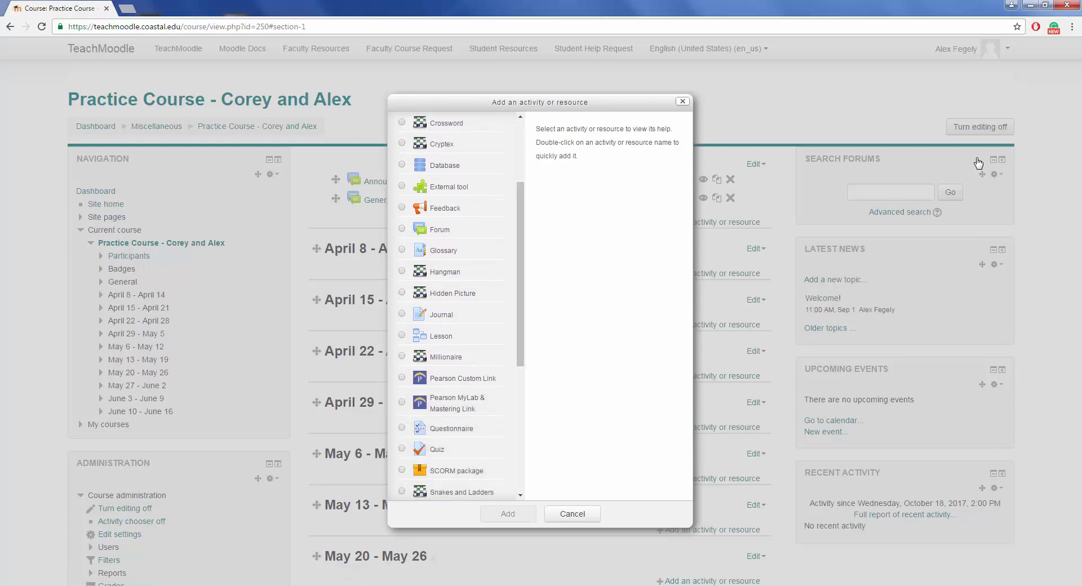
{"action": "left_click", "coordinate": [440, 336]}
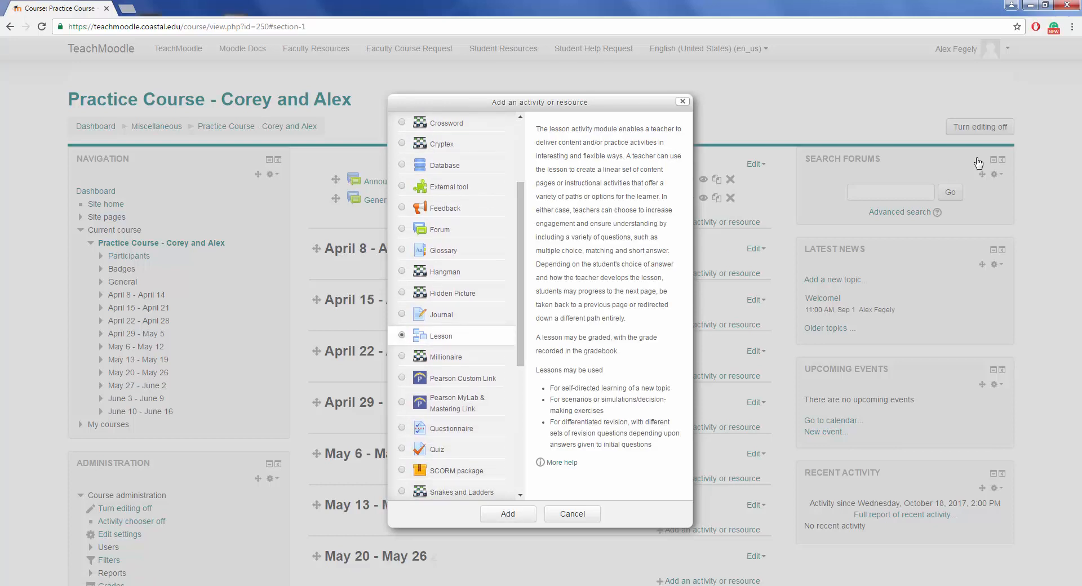
{"action": "left_click", "coordinate": [507, 513]}
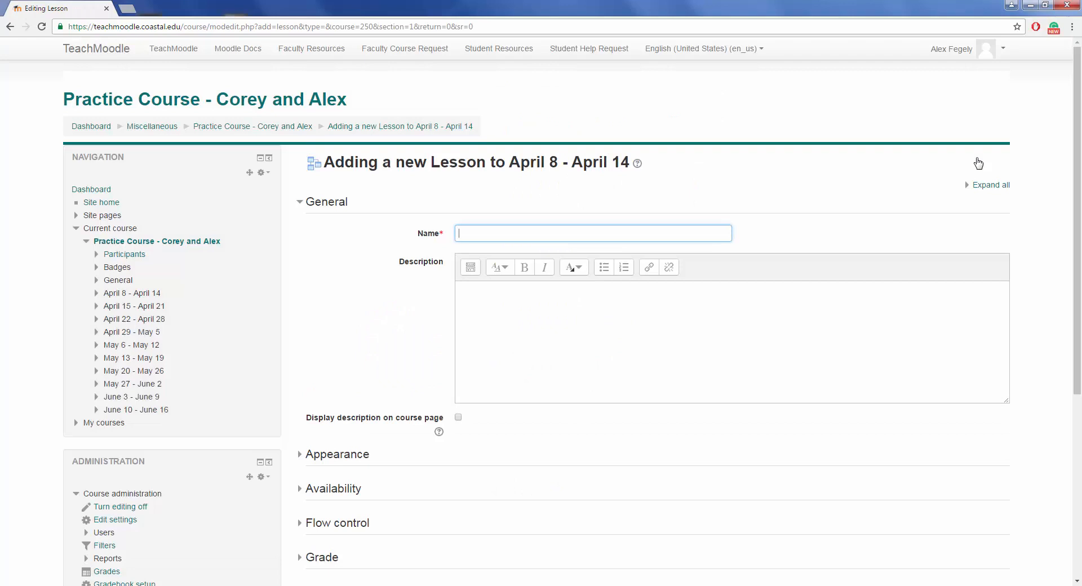
{"action": "type", "text": "Assistive Technology"}
{"action": "key", "text": "Tab"}
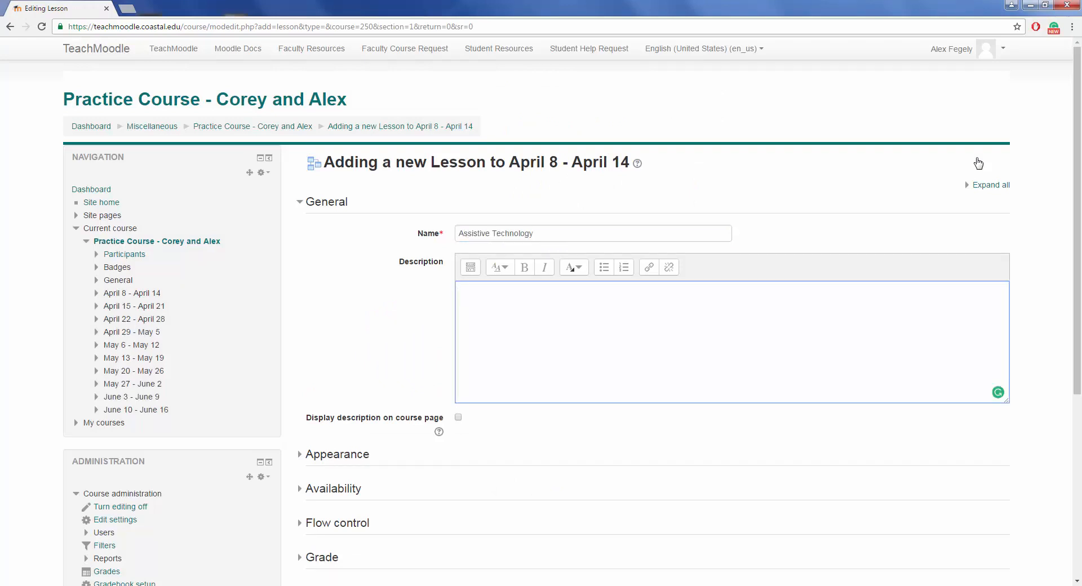
- Set the Progress bar option to Yes in the lesson's Appearance settings
{"action": "scroll", "coordinate": [978, 163], "scroll_direction": "down", "scroll_amount": 2}
{"action": "key", "text": "Tab"}
{"action": "key", "text": "Tab"}
{"action": "key", "text": "Tab"}
{"action": "key", "text": "Return"}
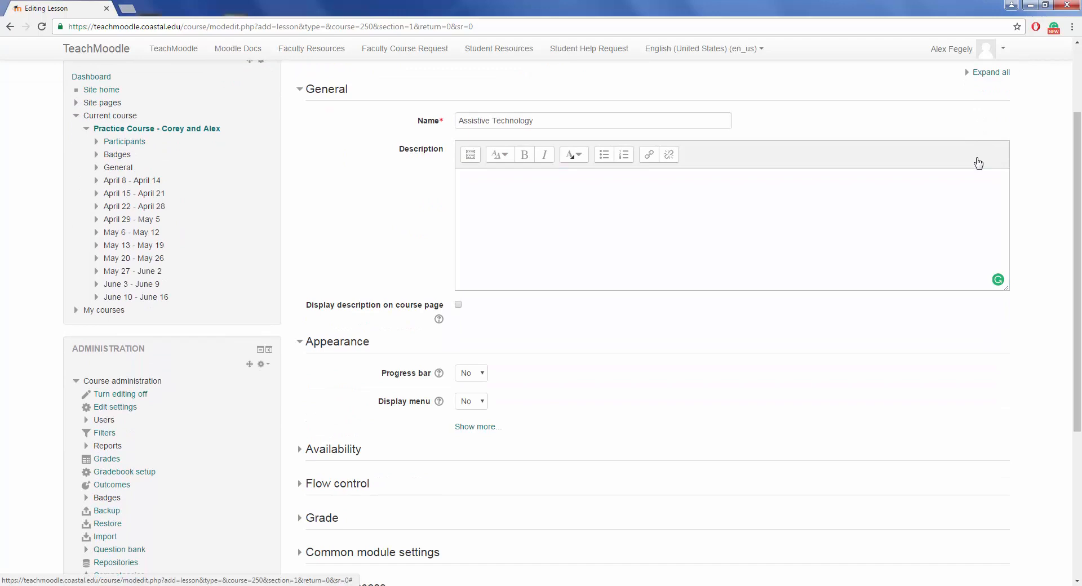
{"action": "key", "text": "Tab"}
{"action": "key", "text": "Tab"}
{"action": "key", "text": "alt+Down"}
{"action": "key", "text": "Down"}
{"action": "key", "text": "Return"}
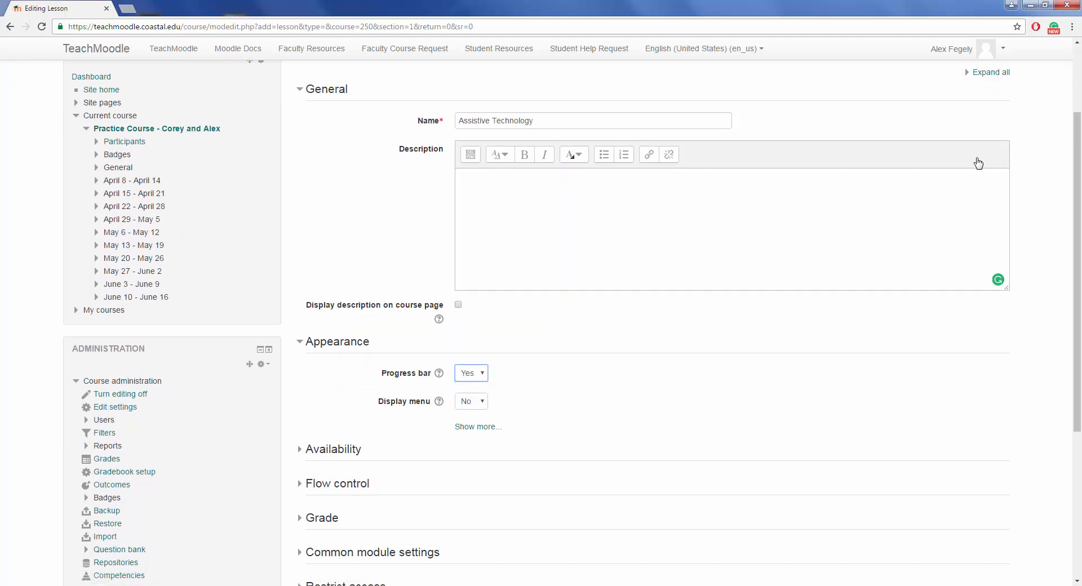
- Expand the lesson's Availability settings to review the date and time limit options
{"action": "key", "text": "Tab"}
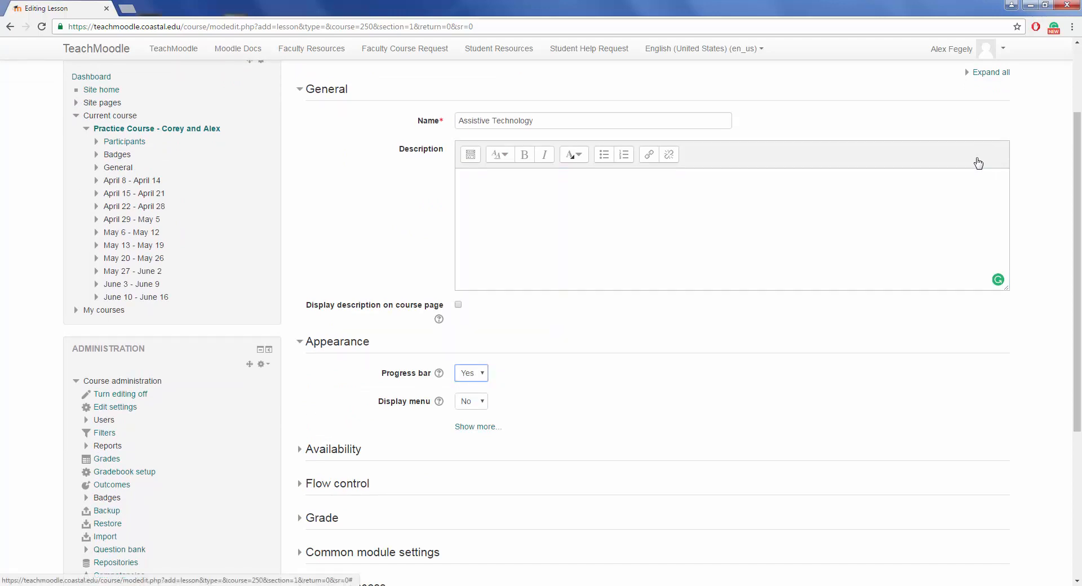
{"action": "key", "text": "Tab"}
{"action": "key", "text": "Return"}
{"action": "scroll", "coordinate": [978, 163], "scroll_direction": "down", "scroll_amount": 2}
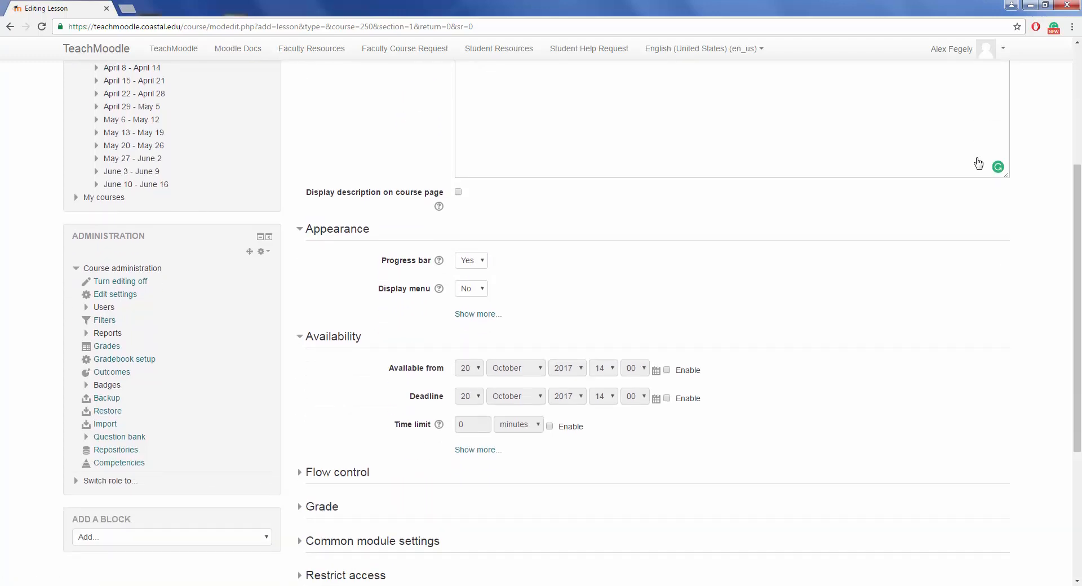
{"action": "scroll", "coordinate": [978, 163], "scroll_direction": "down", "scroll_amount": 1}
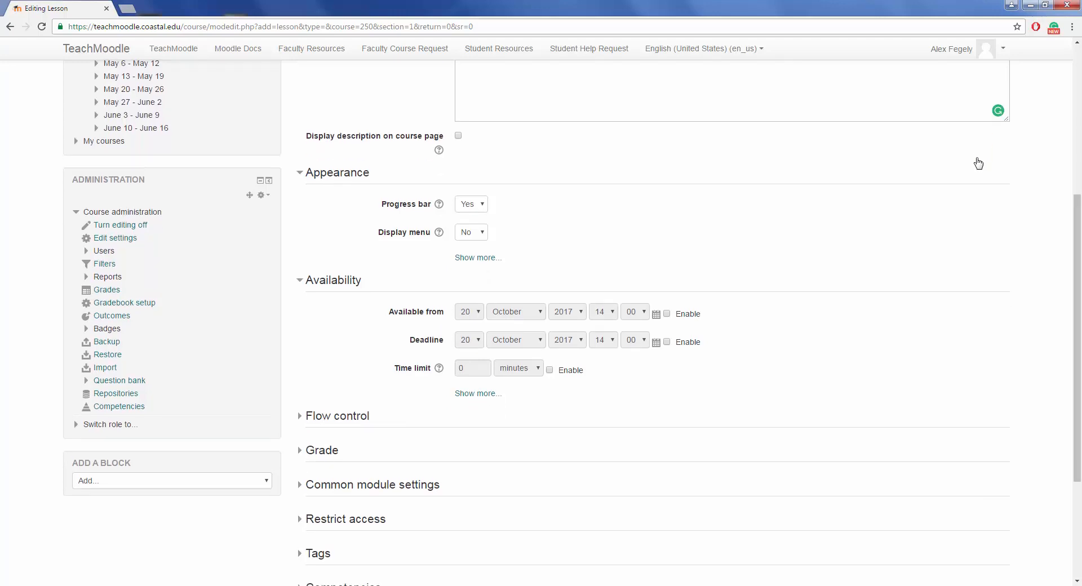
- Set the maximum number of attempts to 2 in the lesson's Flow control settings
{"action": "key", "text": "Return"}
{"action": "scroll", "coordinate": [978, 163], "scroll_direction": "down", "scroll_amount": 1}
{"action": "key", "text": "alt+Down"}
{"action": "key", "text": "Down"}
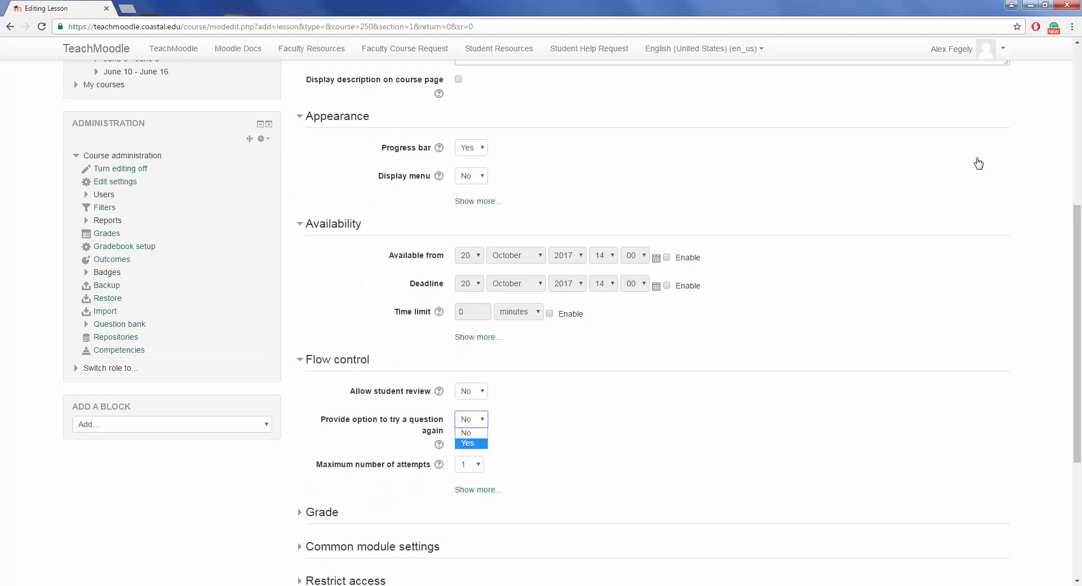
{"action": "key", "text": "Escape"}
{"action": "key", "text": "Tab"}
{"action": "key", "text": "alt+Down"}
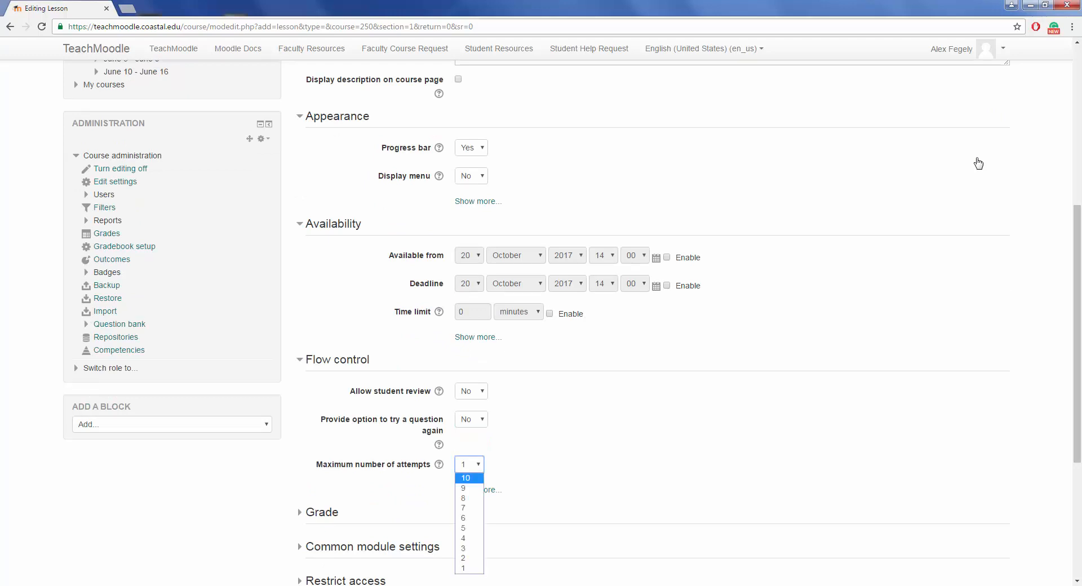
{"action": "key", "text": "Up"}
{"action": "key", "text": "Return"}
{"action": "scroll", "coordinate": [978, 163], "scroll_direction": "down", "scroll_amount": 2}
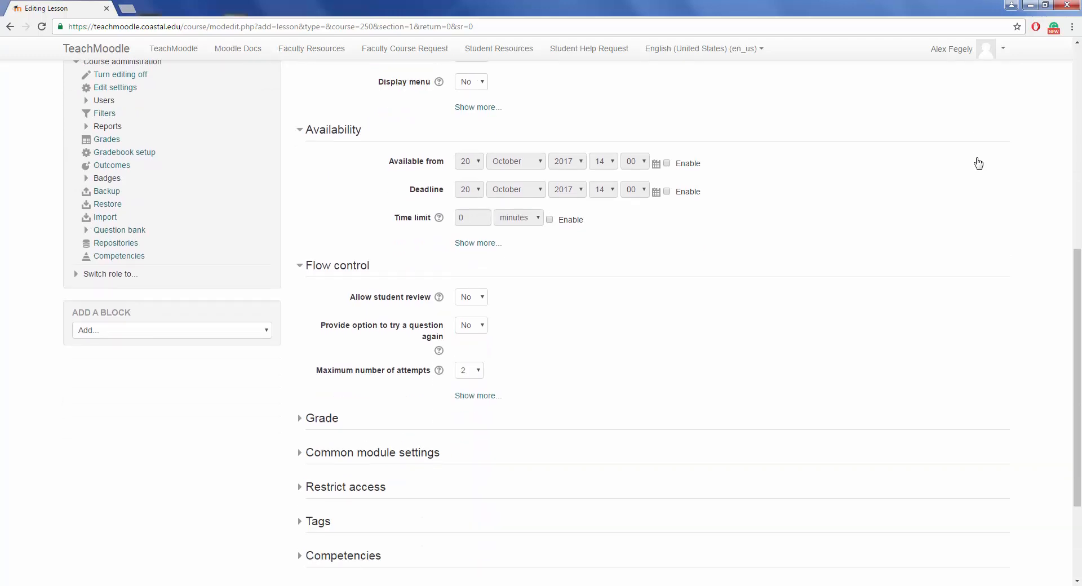
- Set Practice lesson to Yes in the Grade settings, and save and display the lesson
{"action": "key", "text": "Tab"}
{"action": "key", "text": "Tab"}
{"action": "key", "text": "Return"}
{"action": "scroll", "coordinate": [978, 163], "scroll_direction": "down", "scroll_amount": 2}
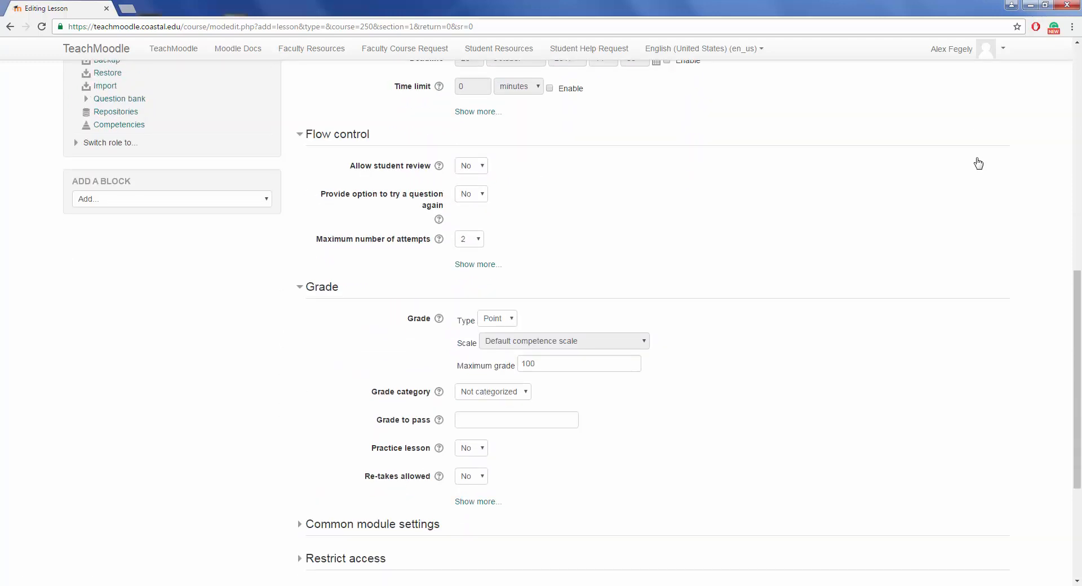
{"action": "key", "text": "alt+Down"}
{"action": "key", "text": "Down"}
{"action": "key", "text": "Return"}
{"action": "scroll", "coordinate": [978, 163], "scroll_direction": "down", "scroll_amount": 3}
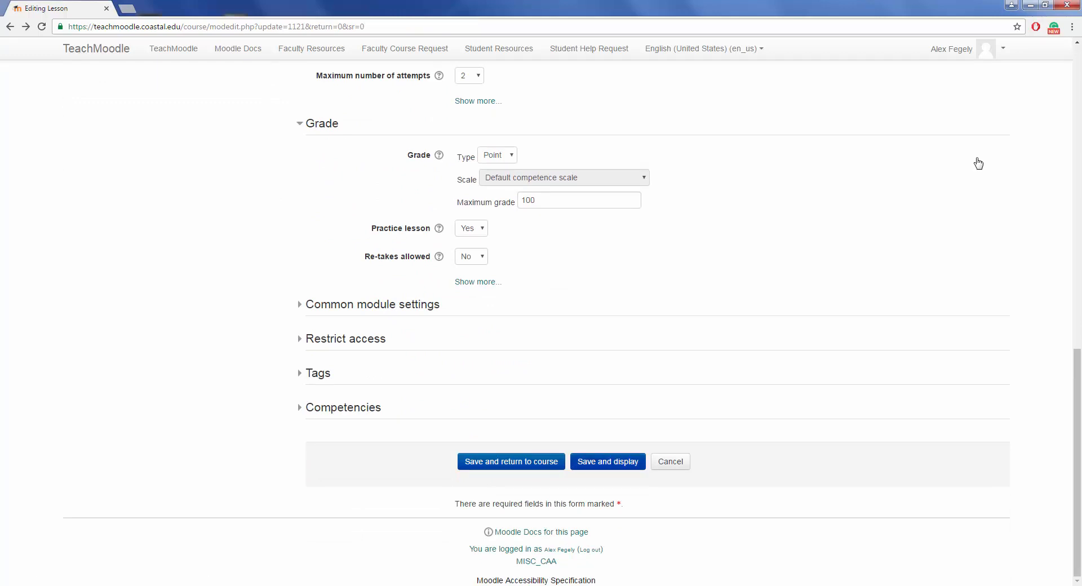
{"action": "key", "text": "Return"}
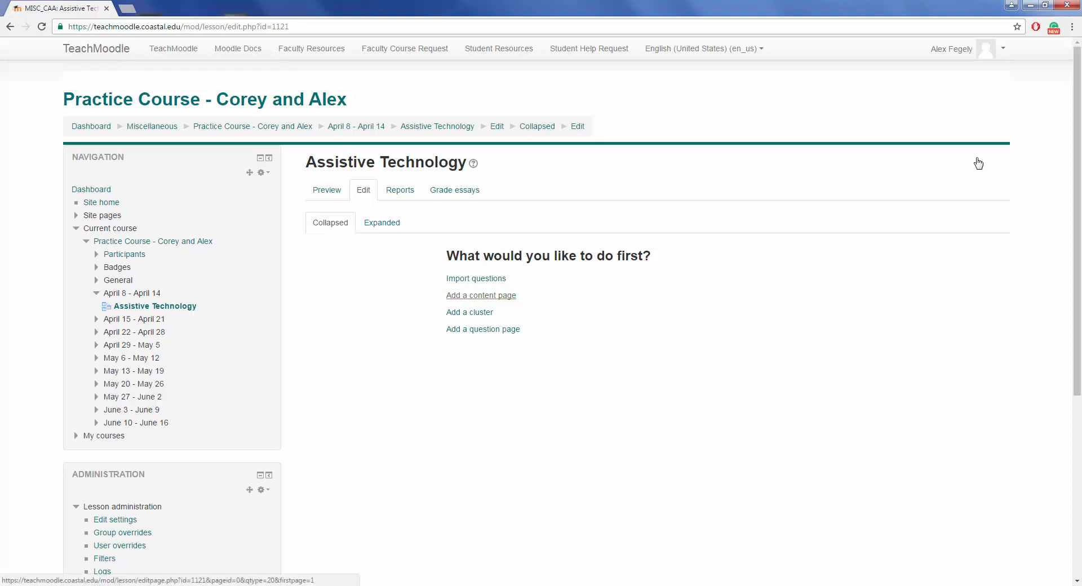
- Add a content page titled "Student Learning Outcomes" containing the four "Learners will be able to" statements on assistive technology
{"action": "key", "text": "Return"}
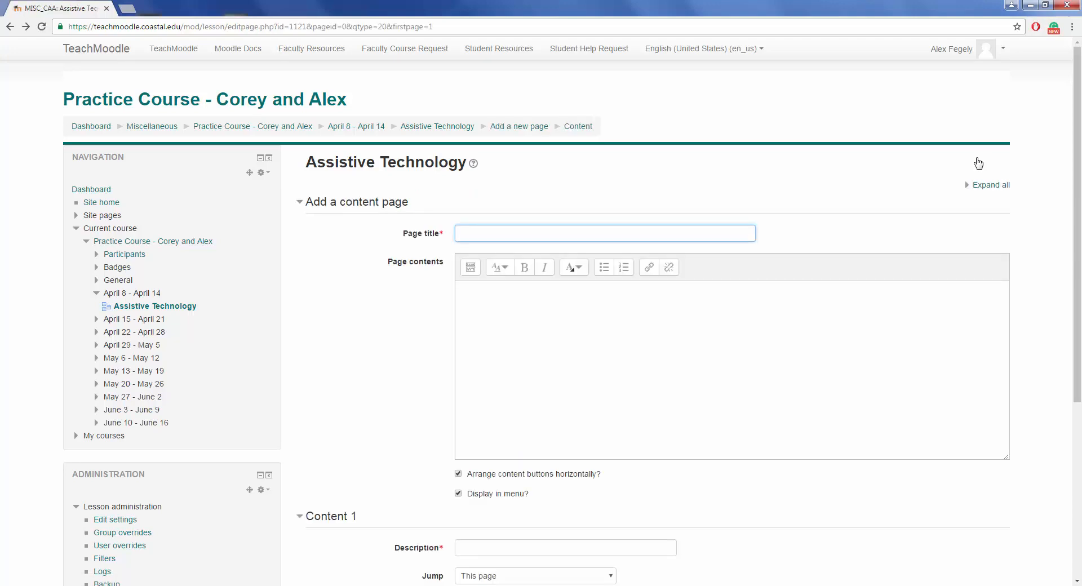
{"action": "type", "text": "Student Learning Outcomes"}
{"action": "key", "text": "Tab"}
{"action": "type", "text": "Learners will be able to define assistive technology. Learners will be able to identify different types of assistive technology. Learners will be able to explain strategies for differentiating instruction with assistive technologies. Learners will be able to apply assistive technology solutions to a wide range of learner needs"}
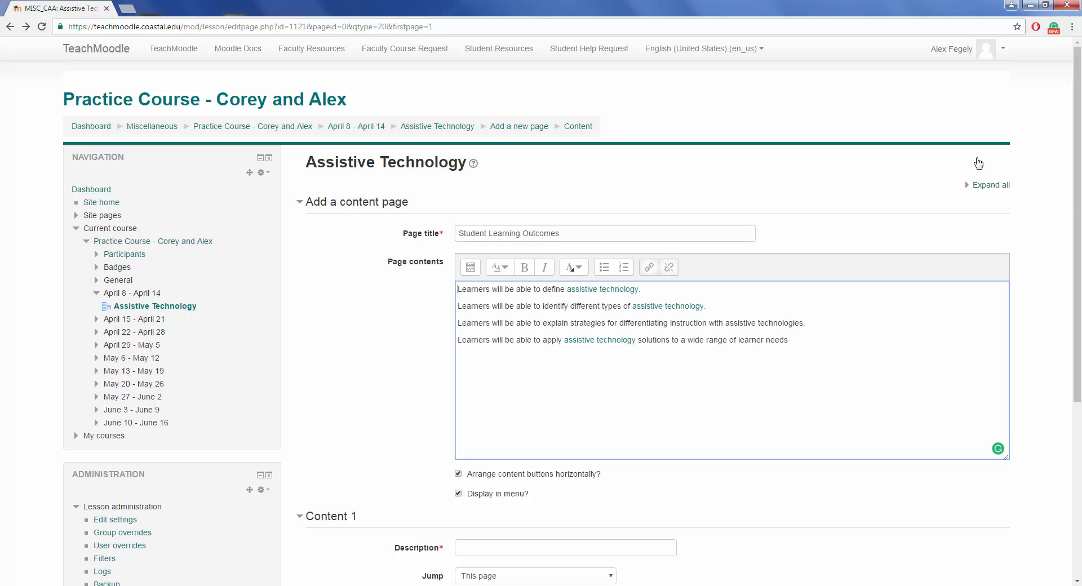
- Set Content 1 of the Student Learning Outcomes page to the description "Back" with a jump to Previous page
{"action": "scroll", "coordinate": [978, 164], "scroll_direction": "down", "scroll_amount": 3}
{"action": "scroll", "coordinate": [978, 164], "scroll_direction": "down", "scroll_amount": 1}
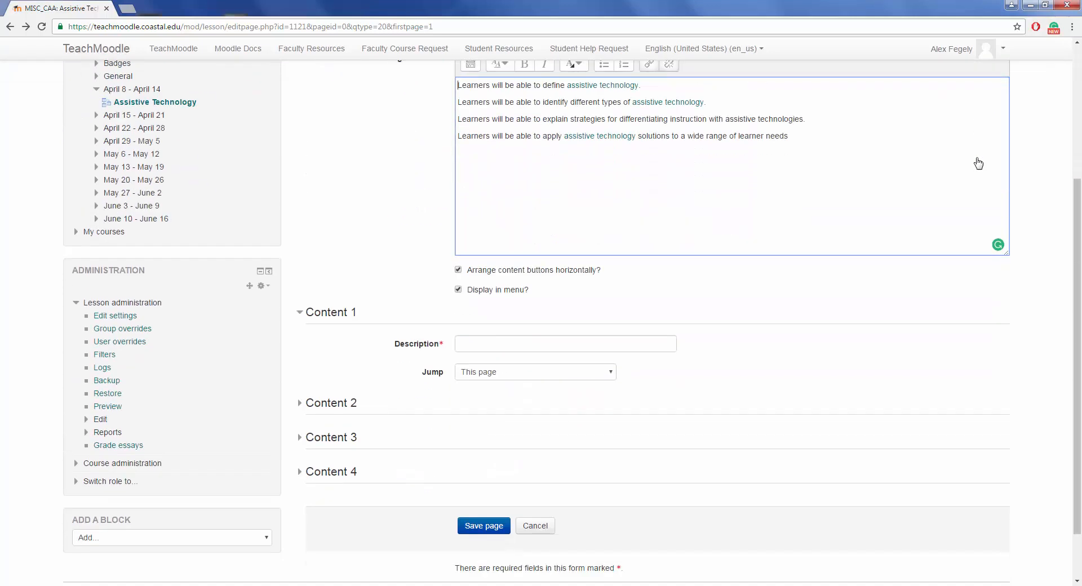
{"action": "key", "text": "Tab"}
{"action": "key", "text": "Tab"}
{"action": "key", "text": "Tab"}
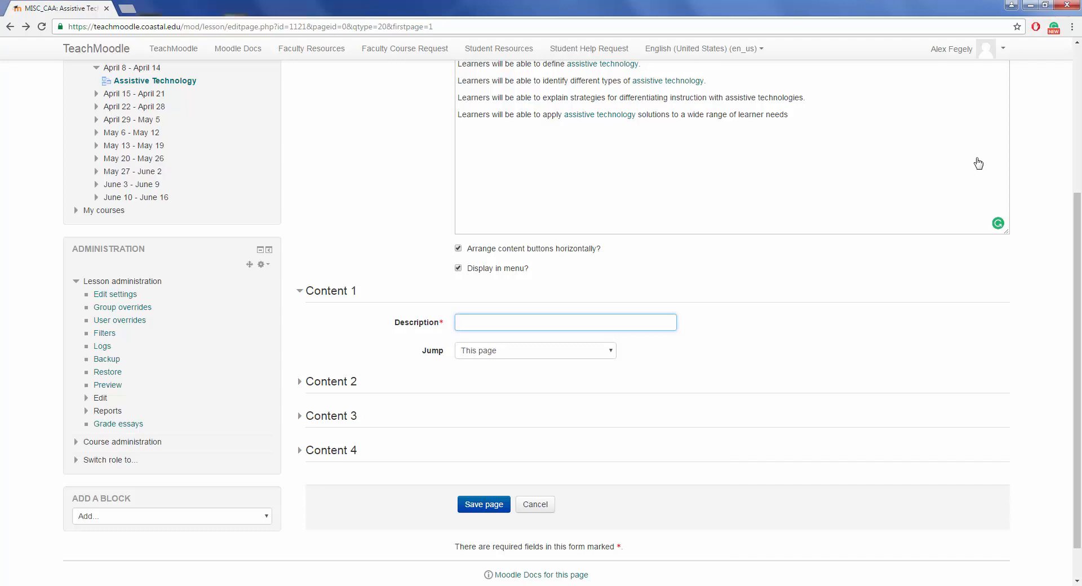
{"action": "type", "text": "Back"}
{"action": "key", "text": "Tab"}
{"action": "key", "text": "alt+Down"}
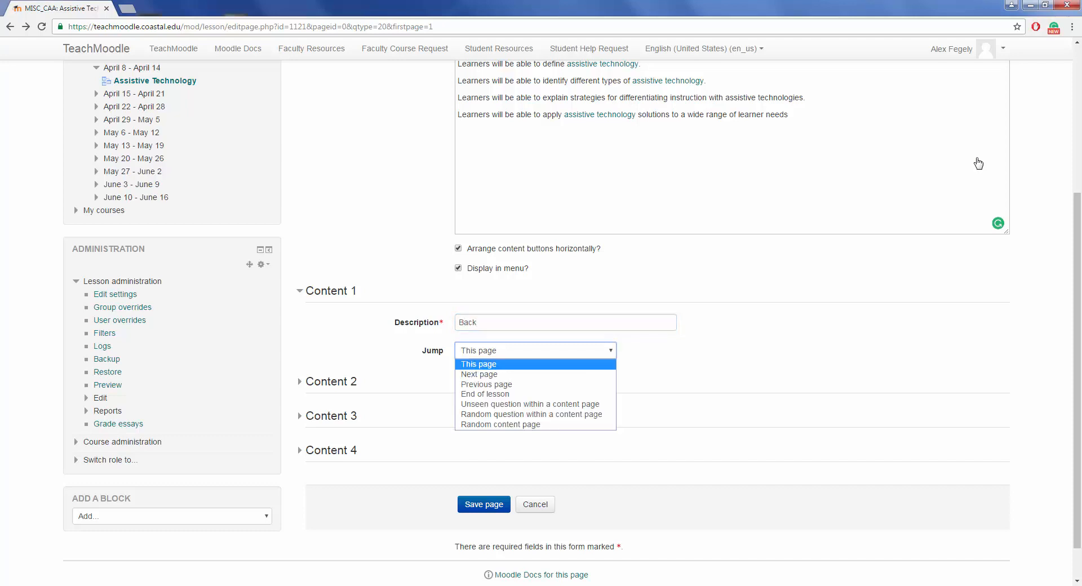
{"action": "key", "text": "Down"}
{"action": "key", "text": "Down"}
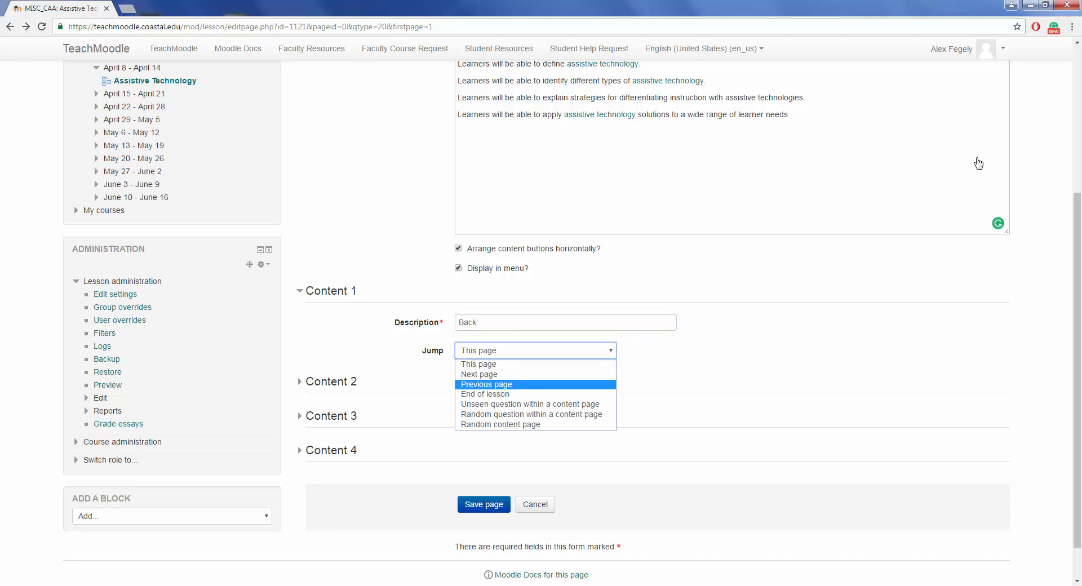
{"action": "key", "text": "Return"}
- Give Content 2 the description "Next" with a jump to Next page, and save the Student Learning Outcomes page
{"action": "key", "text": "Tab"}
{"action": "key", "text": "Return"}
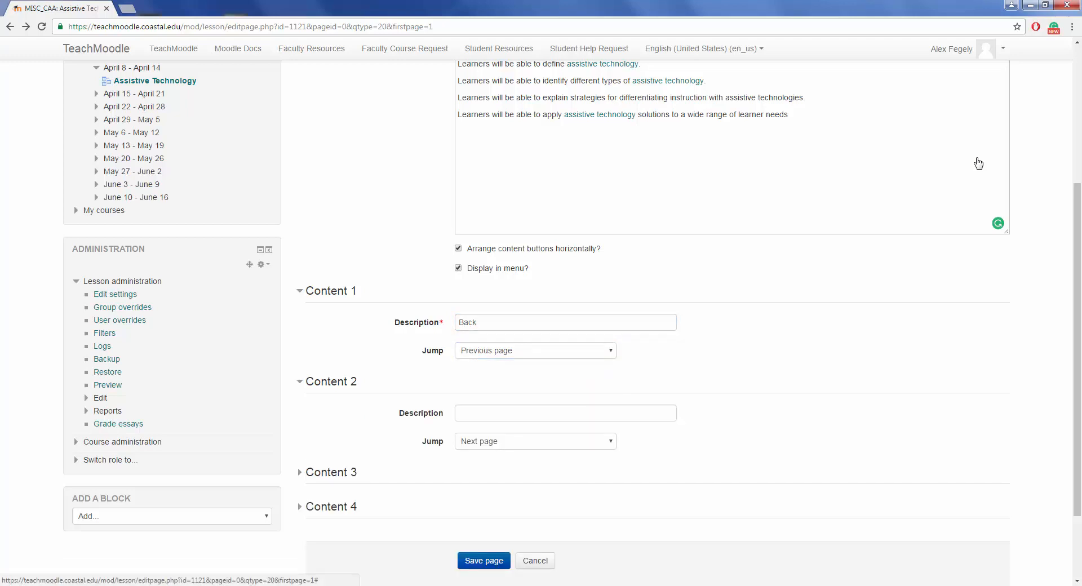
{"action": "key", "text": "Tab"}
{"action": "type", "text": "Next"}
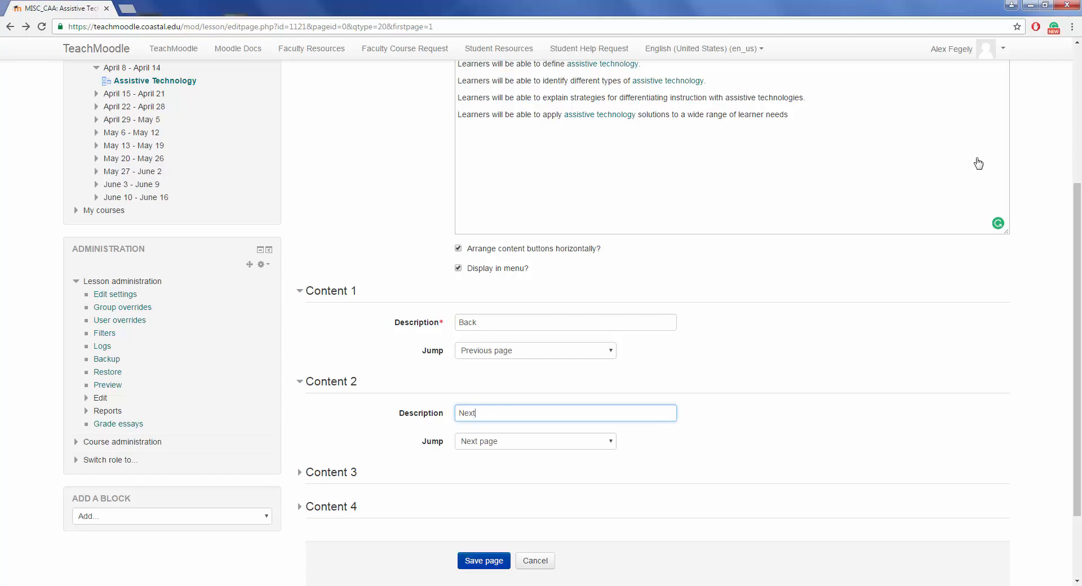
{"action": "key", "text": "Return"}
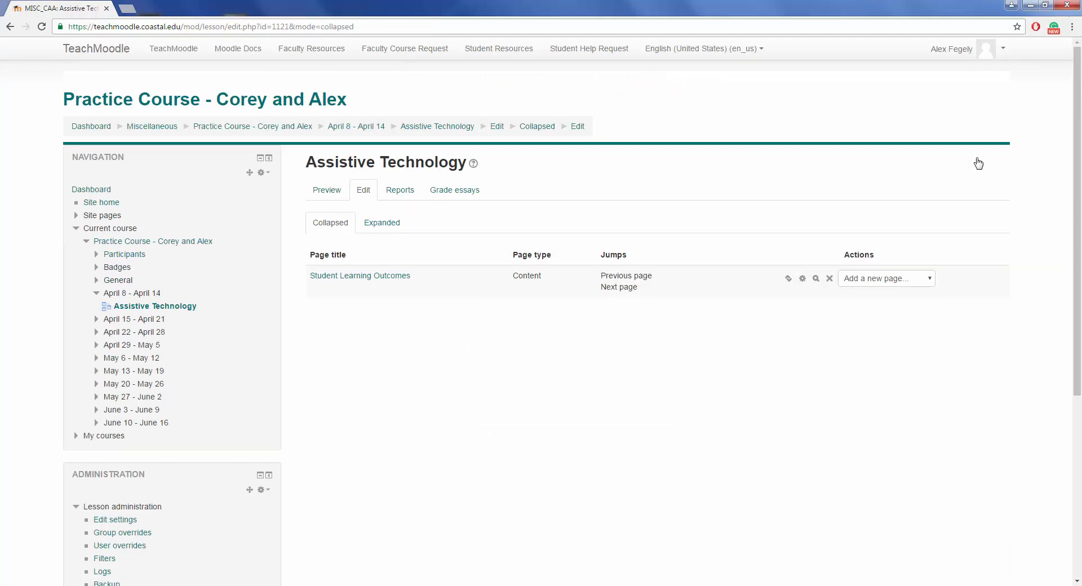
- From the expanded lesson view, add a content page titled "Introduction to Assistive Technology" with its text after the Student Learning Outcomes page
{"action": "key", "text": "Return"}
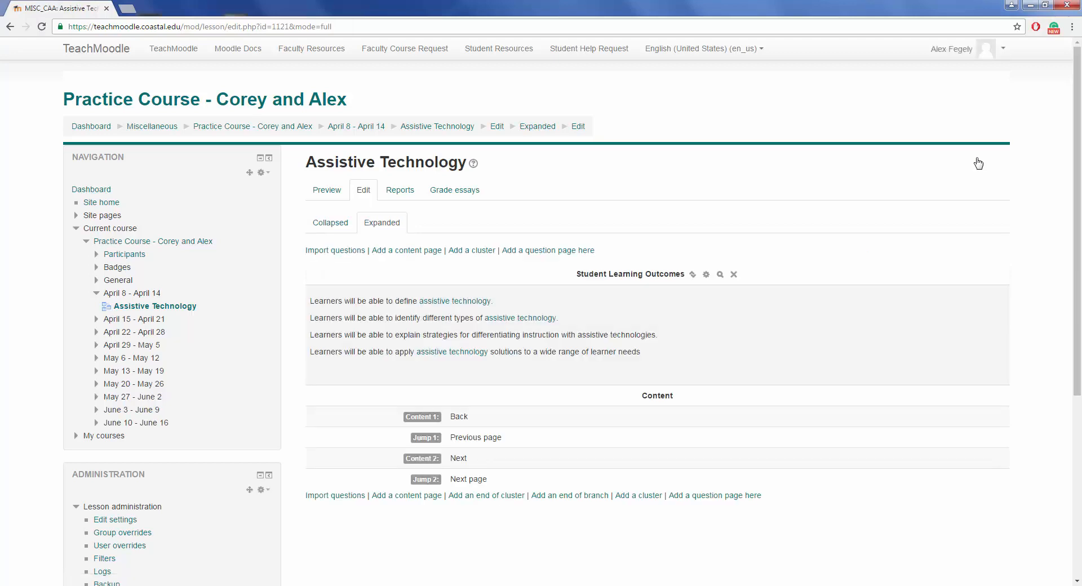
{"action": "scroll", "coordinate": [978, 163], "scroll_direction": "down", "scroll_amount": 1}
{"action": "key", "text": "Tab"}
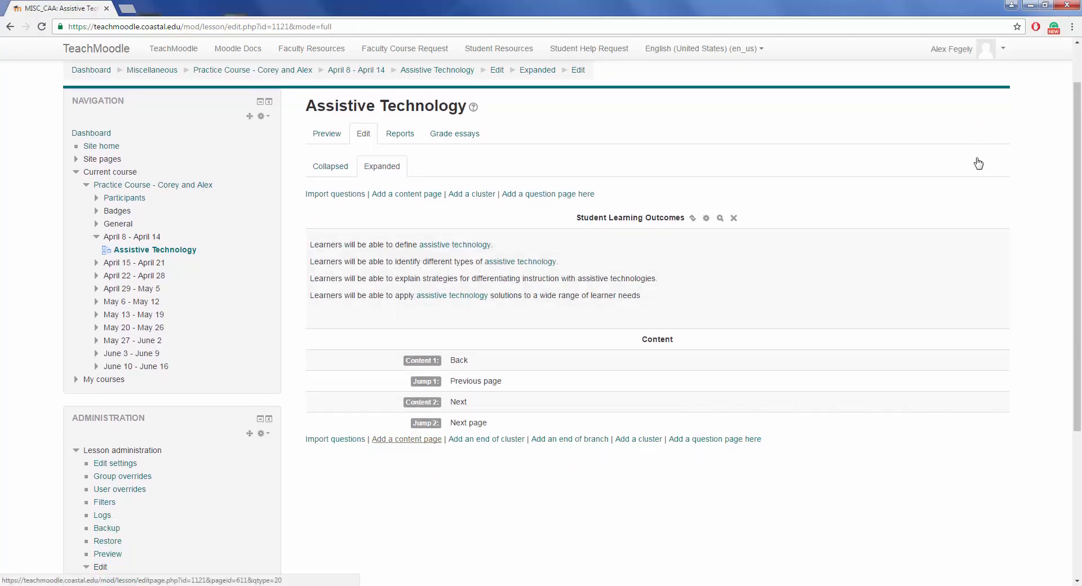
{"action": "key", "text": "Return"}
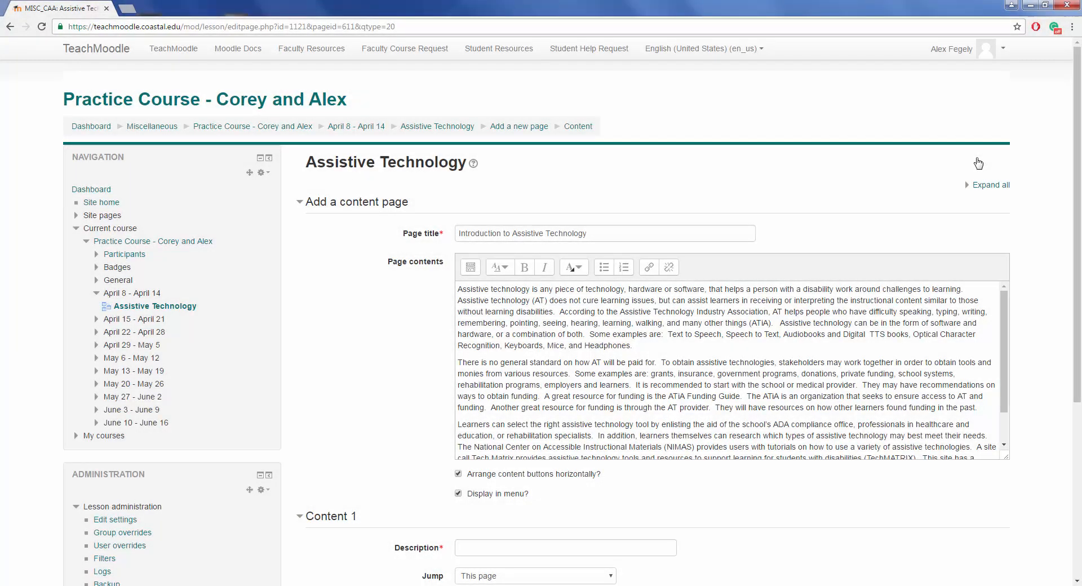
- Set Content 1 of the Introduction to Assistive Technology page to "Back" with a jump to Previous page
{"action": "scroll", "coordinate": [978, 164], "scroll_direction": "down", "scroll_amount": 4}
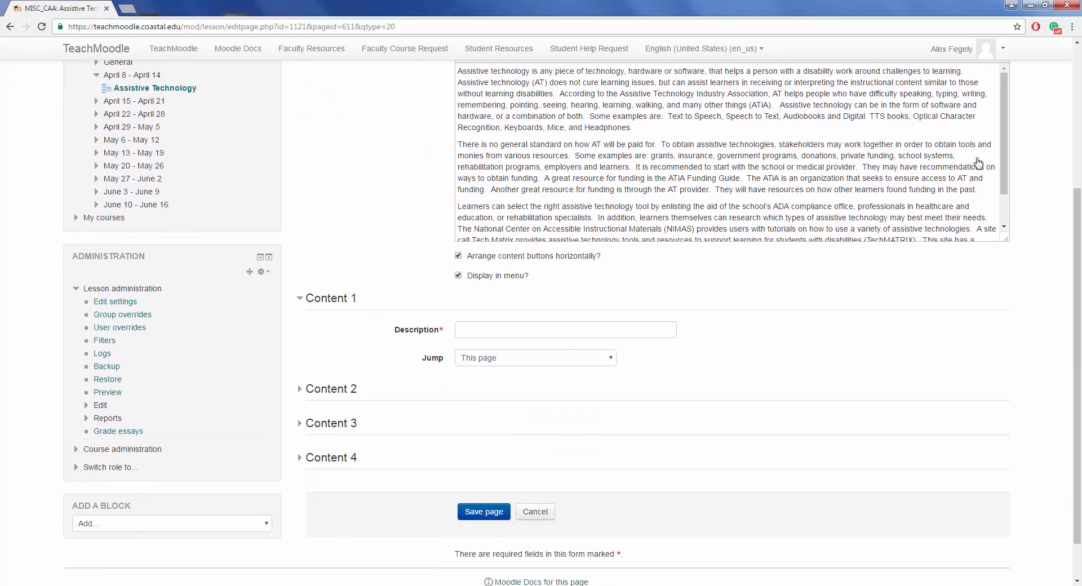
{"action": "key", "text": "Tab"}
{"action": "type", "text": "Back"}
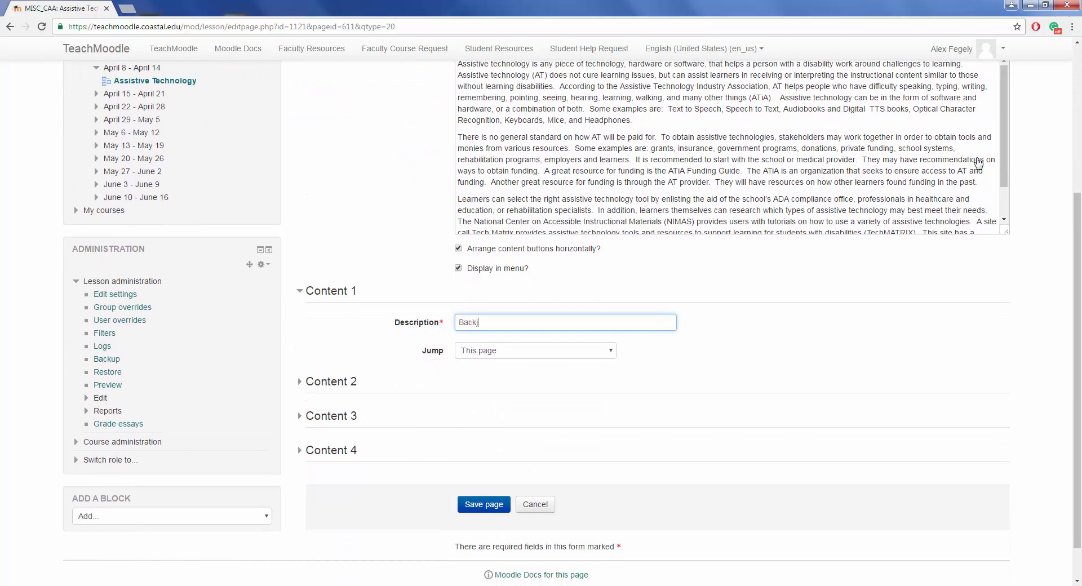
{"action": "key", "text": "Tab"}
{"action": "key", "text": "alt+Down"}
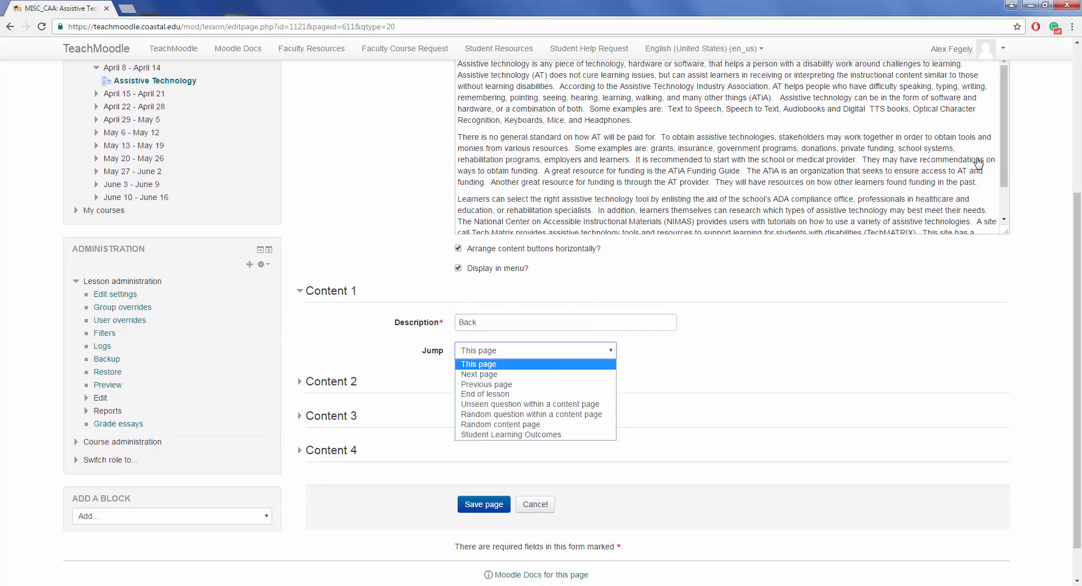
{"action": "key", "text": "Down"}
{"action": "key", "text": "Down"}
{"action": "key", "text": "Return"}
- Give Content 2 the description "Next" with a jump to Next page, and save the Introduction to Assistive Technology page
{"action": "key", "text": "Tab"}
{"action": "key", "text": "Return"}
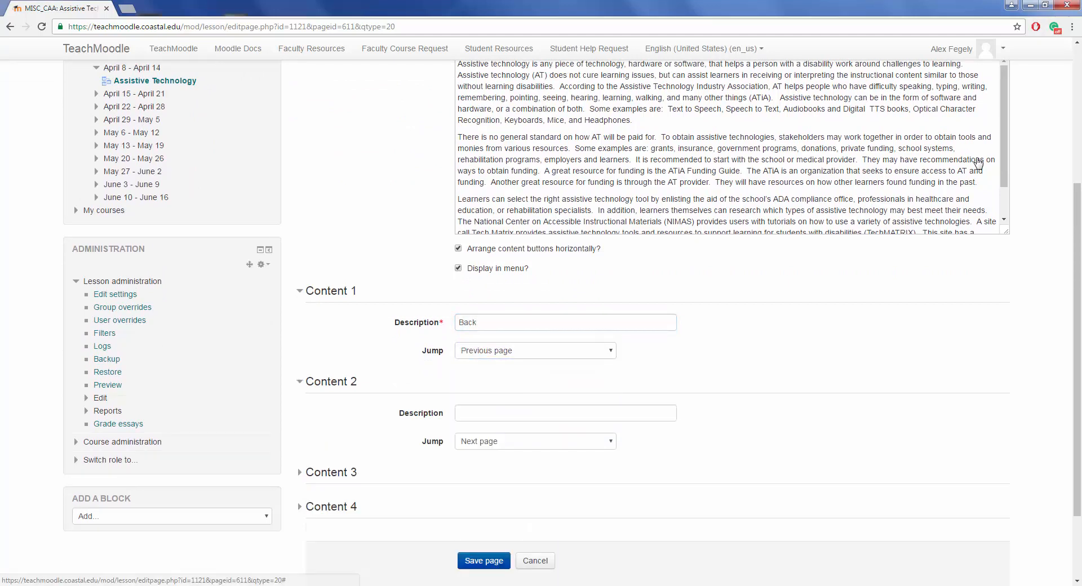
{"action": "key", "text": "Tab"}
{"action": "type", "text": "Next"}
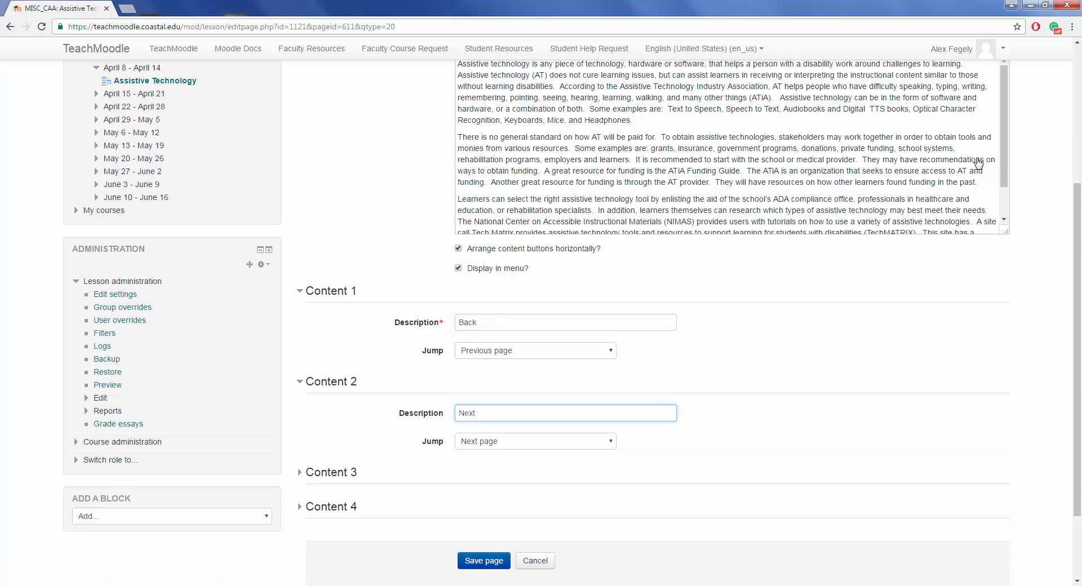
{"action": "key", "text": "Tab"}
{"action": "key", "text": "Tab"}
{"action": "key", "text": "Tab"}
{"action": "key", "text": "Tab"}
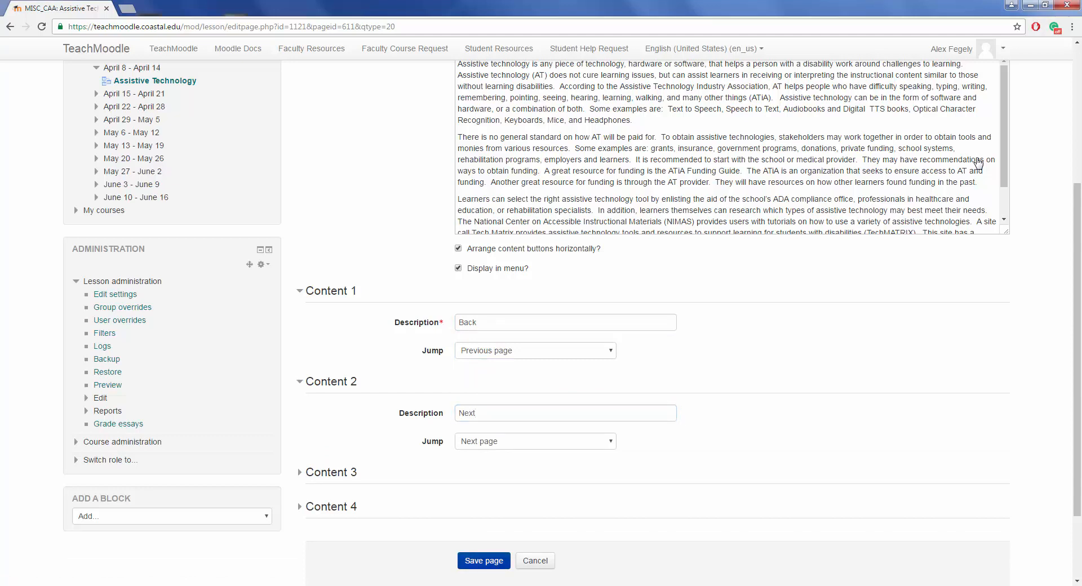
{"action": "key", "text": "Return"}
{"action": "scroll", "coordinate": [978, 163], "scroll_direction": "down", "scroll_amount": 5}
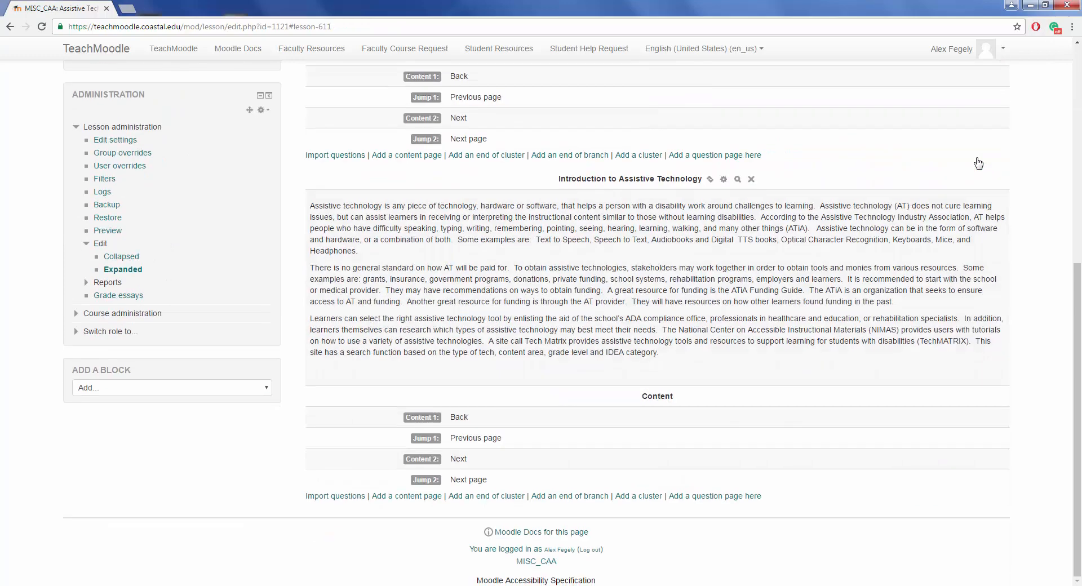
- Add a content page titled "Assistive Technology for Communication Needs" with its text after the Introduction to Assistive Technology page
{"action": "key", "text": "Tab"}
{"action": "key", "text": "Return"}
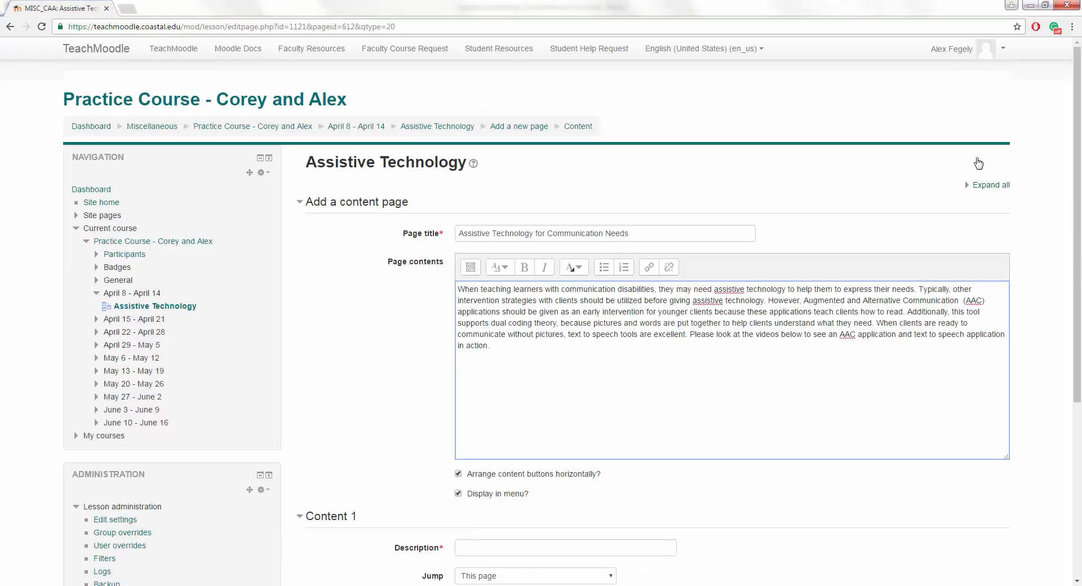
{"action": "scroll", "coordinate": [978, 162], "scroll_direction": "down", "scroll_amount": 4}
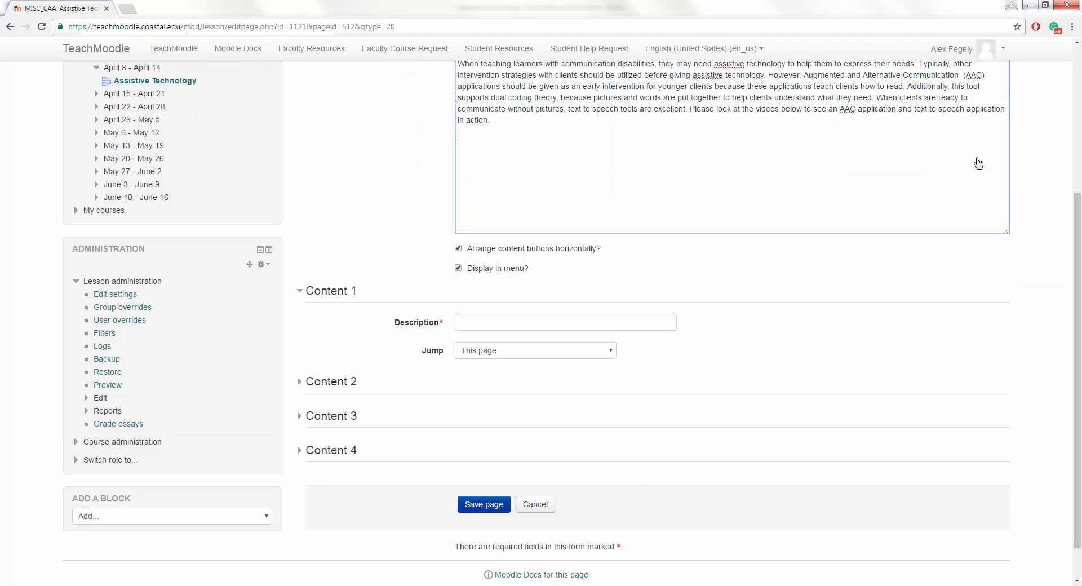
- Set Content 1 of the Assistive Technology for Communication Needs page to "Back" with a jump to Previous page
{"action": "key", "text": "Tab"}
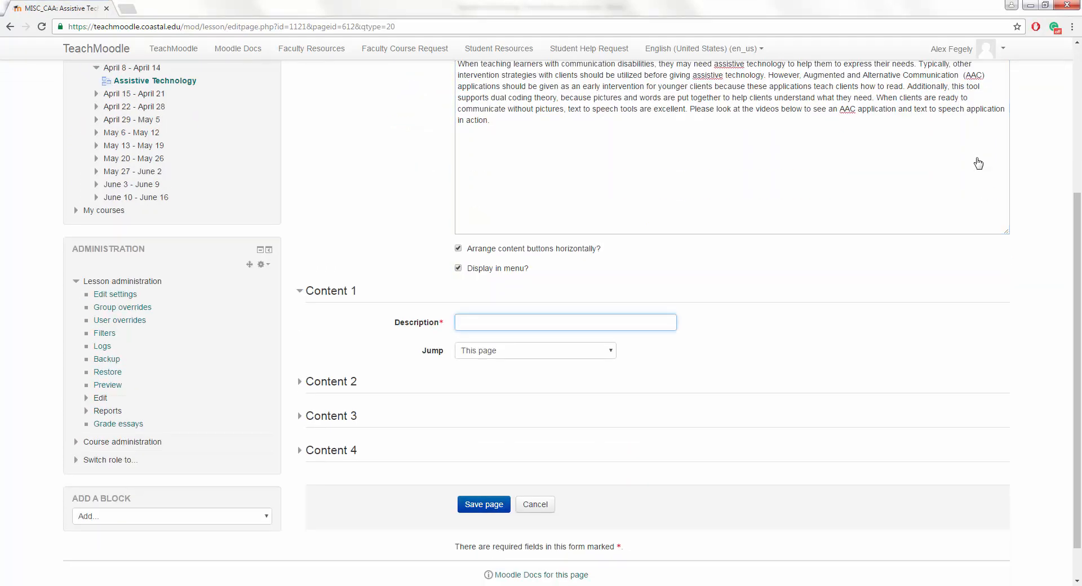
{"action": "type", "text": "Back"}
{"action": "key", "text": "Tab"}
{"action": "key", "text": "alt+Down"}
{"action": "key", "text": "Down"}
{"action": "key", "text": "Down"}
{"action": "key", "text": "Return"}
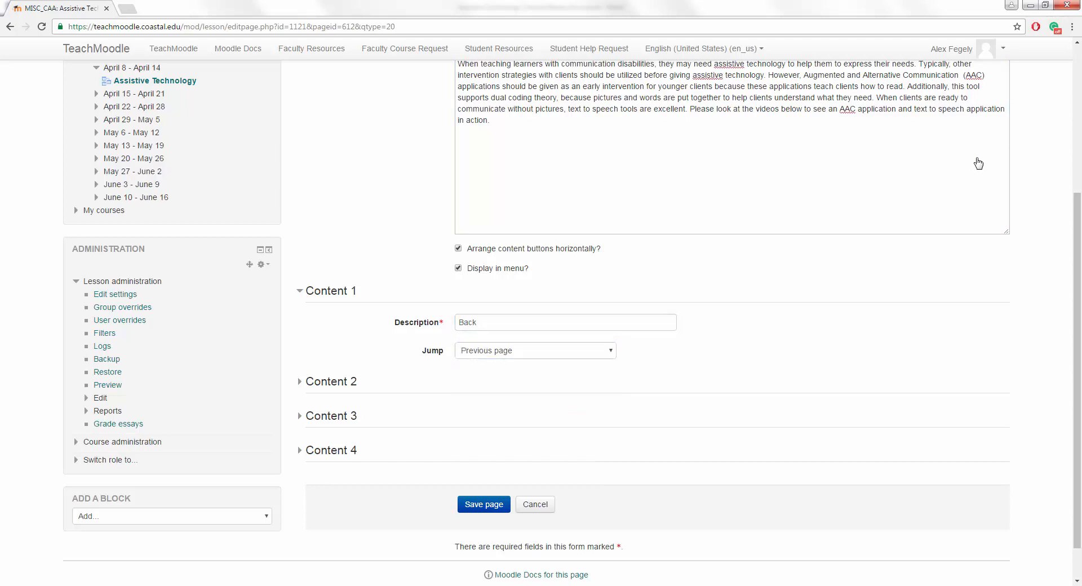
- Give Content 2 the description "Next" with a jump to Next page, and save the Assistive Technology for Communication Needs page
{"action": "key", "text": "Tab"}
{"action": "key", "text": "Return"}
{"action": "key", "text": "Tab"}
{"action": "type", "text": "Next"}
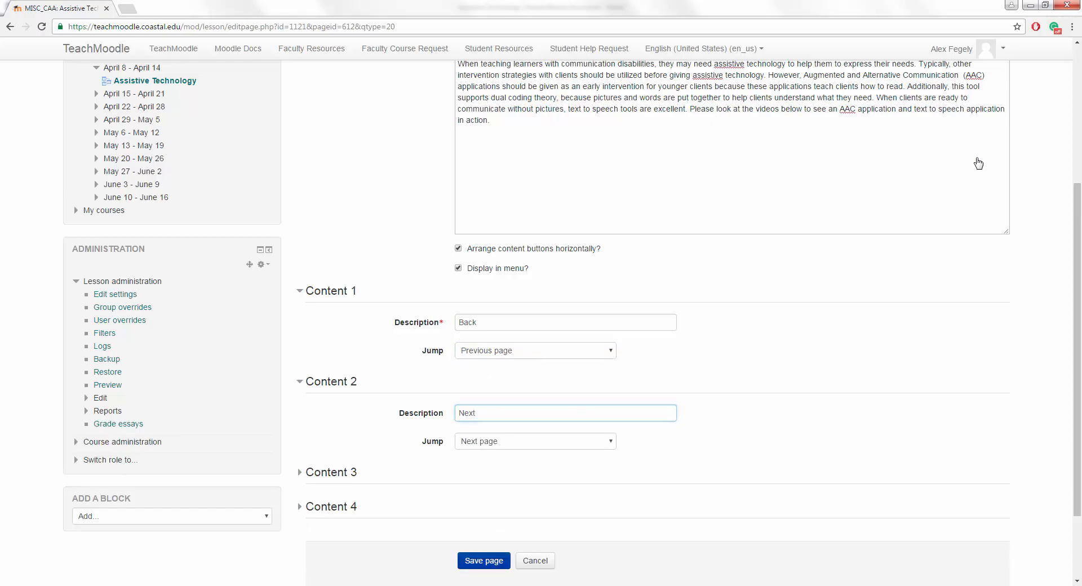
{"action": "key", "text": "Return"}
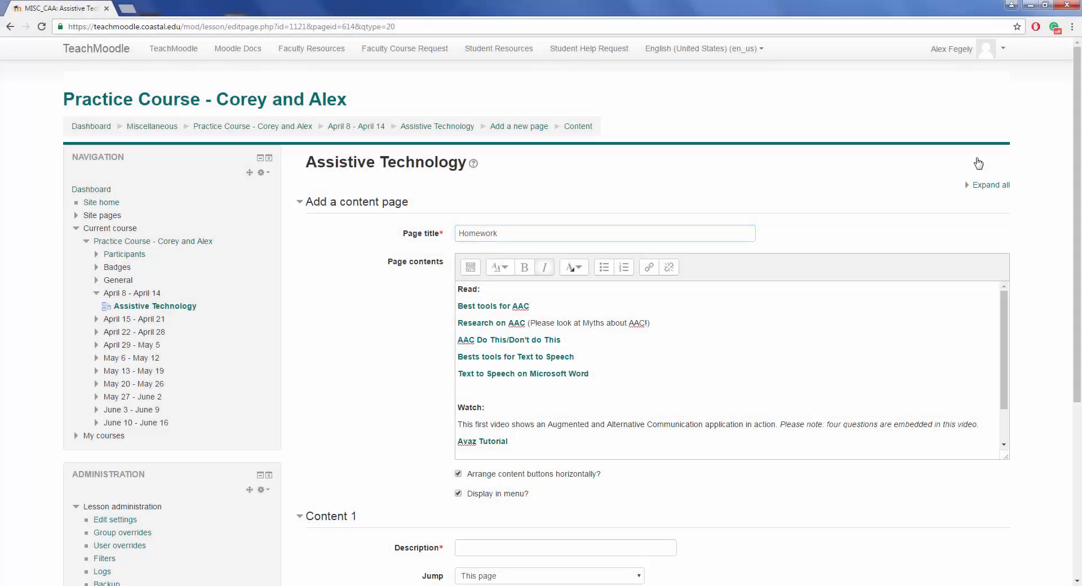
- Set Content 1 of the Homework page to "Back" with a jump to Previous page
{"action": "scroll", "coordinate": [978, 163], "scroll_direction": "down", "scroll_amount": 5}
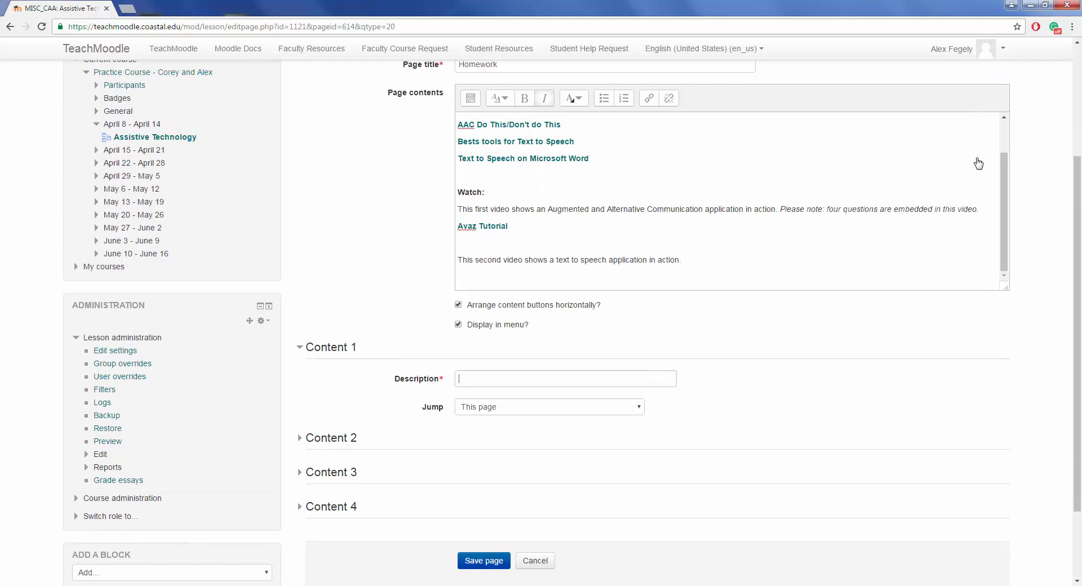
{"action": "type", "text": "Back"}
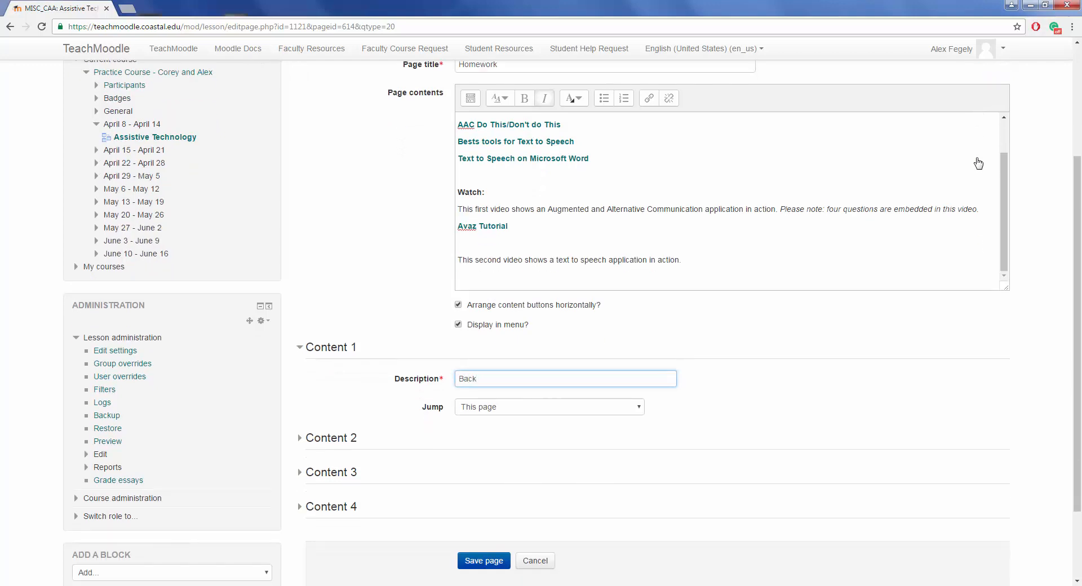
{"action": "key", "text": "Tab"}
{"action": "key", "text": "alt+Down"}
{"action": "key", "text": "Down"}
{"action": "key", "text": "Down"}
{"action": "key", "text": "Return"}
- Give Content 2 the description "Finish" with a jump to End of lesson, and save the Homework page
{"action": "key", "text": "Tab"}
{"action": "key", "text": "Return"}
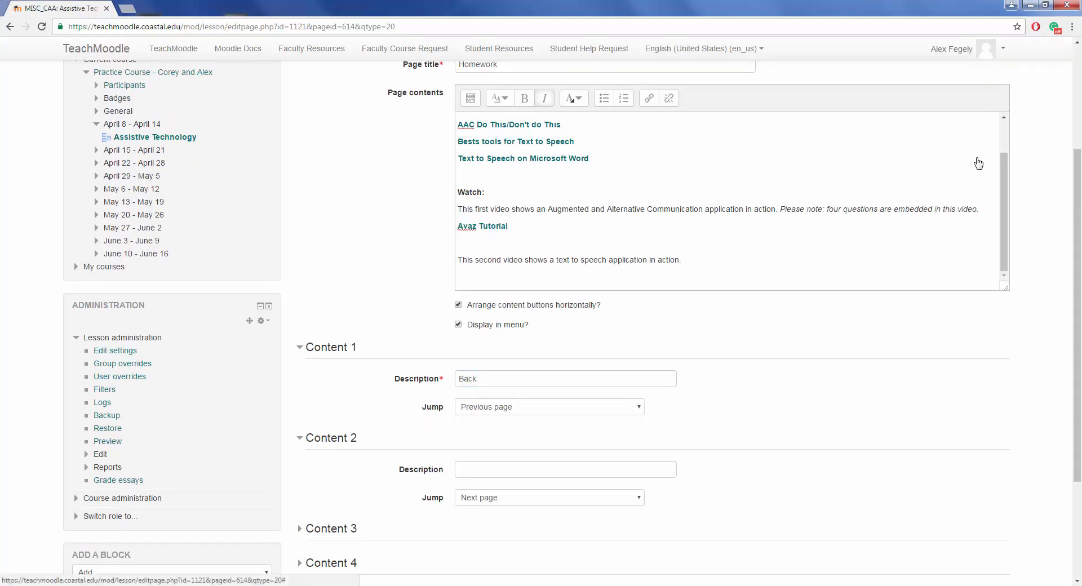
{"action": "scroll", "coordinate": [978, 163], "scroll_direction": "down", "scroll_amount": 2}
{"action": "key", "text": "Tab"}
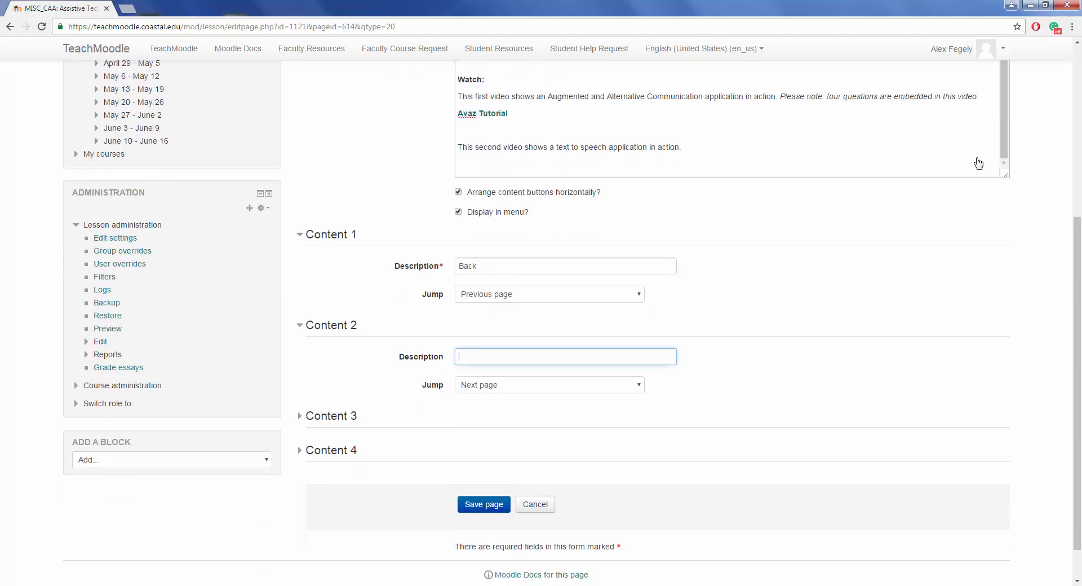
{"action": "type", "text": "Finish"}
{"action": "key", "text": "Tab"}
{"action": "key", "text": "alt+Down"}
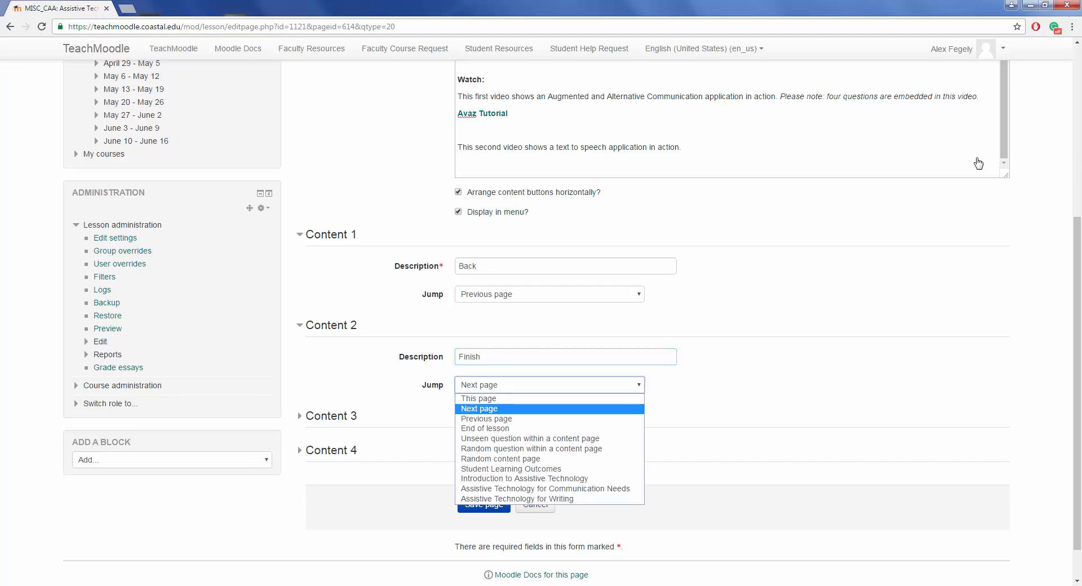
{"action": "key", "text": "Down"}
{"action": "key", "text": "Down"}
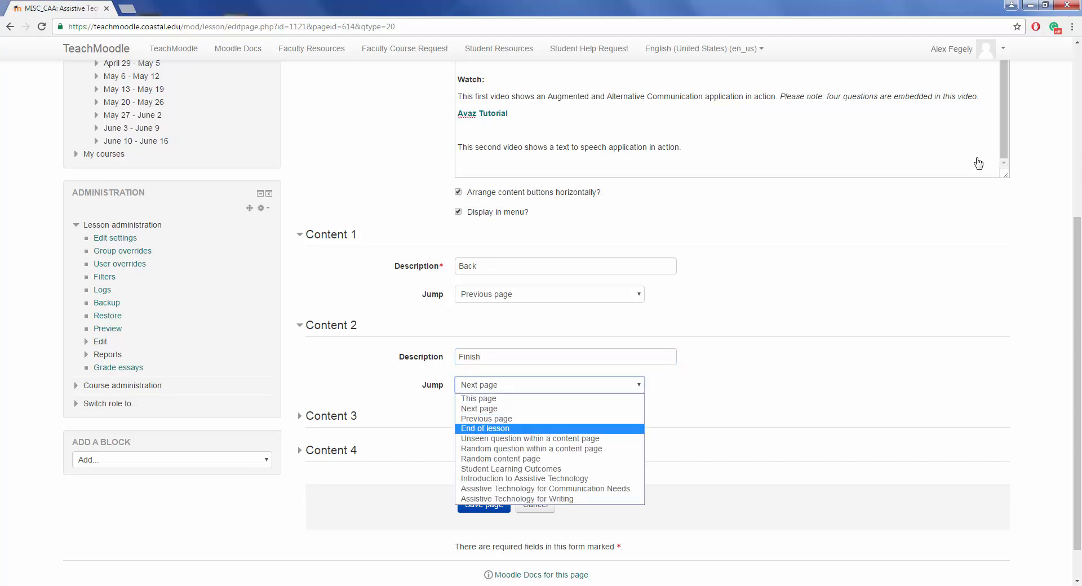
{"action": "key", "text": "Return"}
{"action": "key", "text": "Tab"}
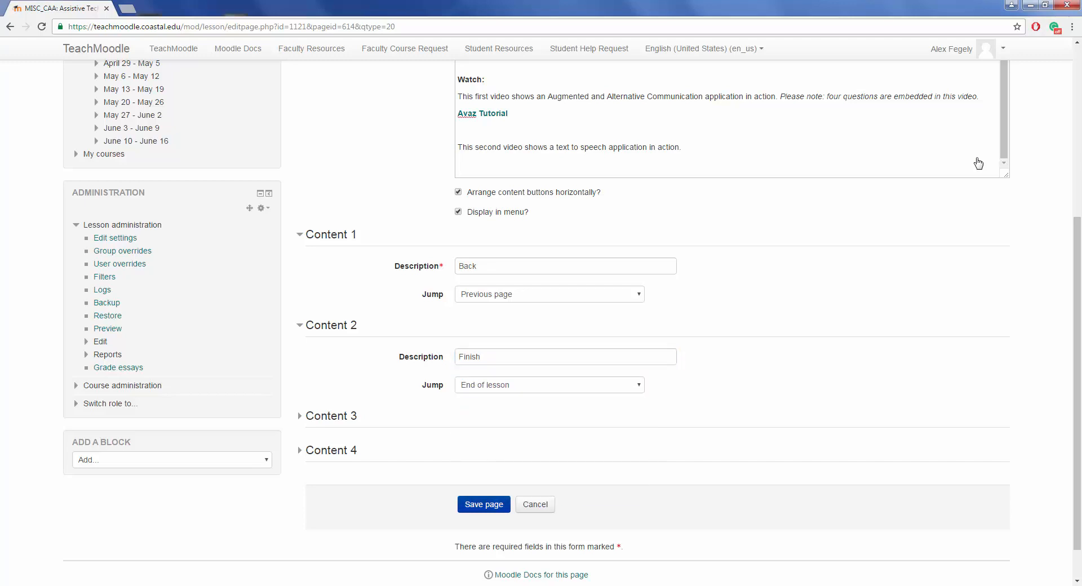
{"action": "key", "text": "Return"}
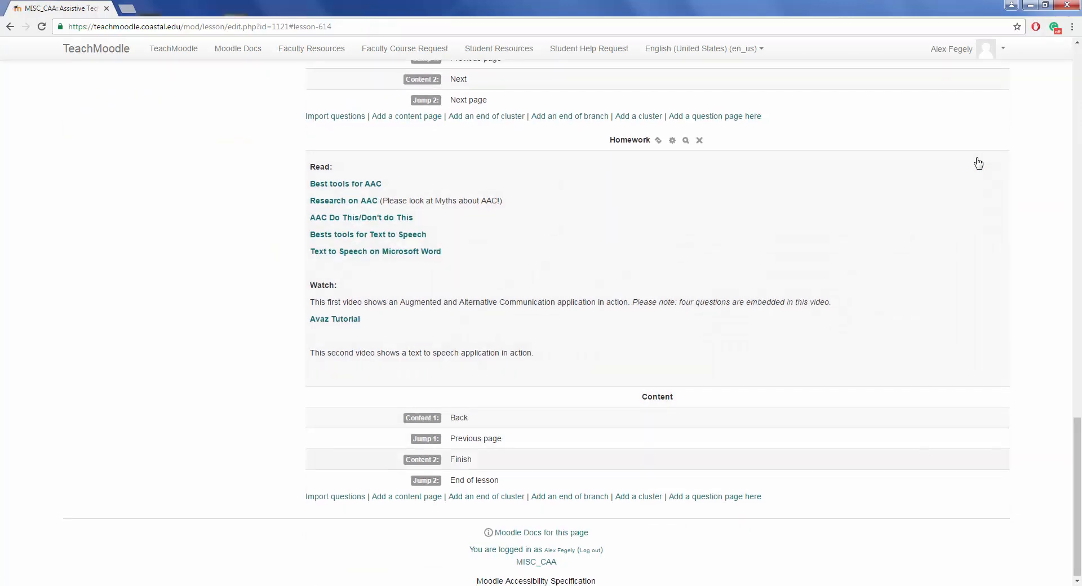
- Preview the lesson from the Student Learning Outcomes page, going forward through each page to Homework, and finish it
{"action": "scroll", "coordinate": [978, 163], "scroll_direction": "up", "scroll_amount": 12}
{"action": "scroll", "coordinate": [978, 164], "scroll_direction": "up", "scroll_amount": 7}
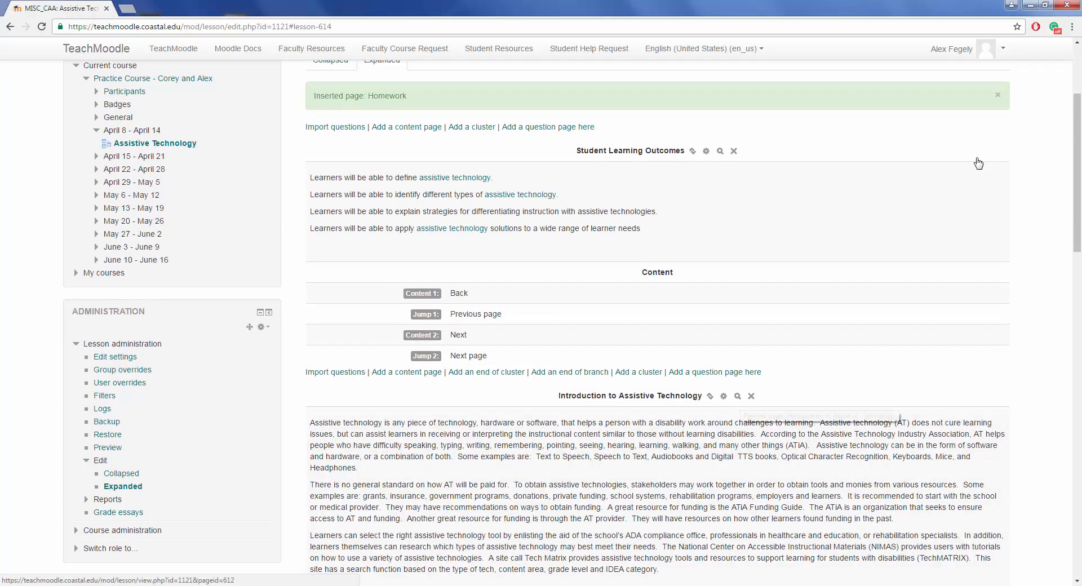
{"action": "scroll", "coordinate": [978, 163], "scroll_direction": "up", "scroll_amount": 3}
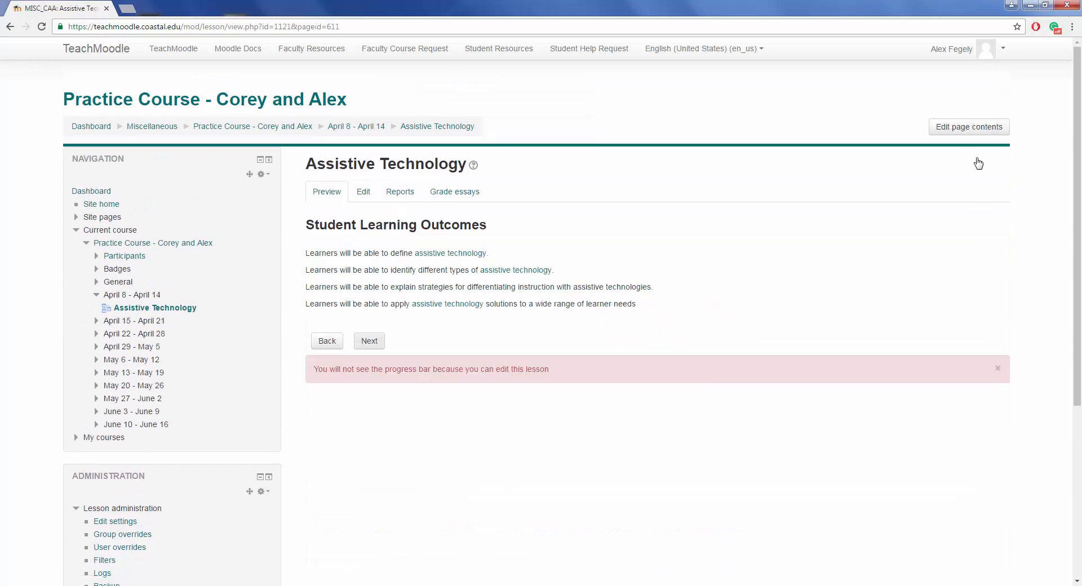
{"action": "key", "text": "Return"}
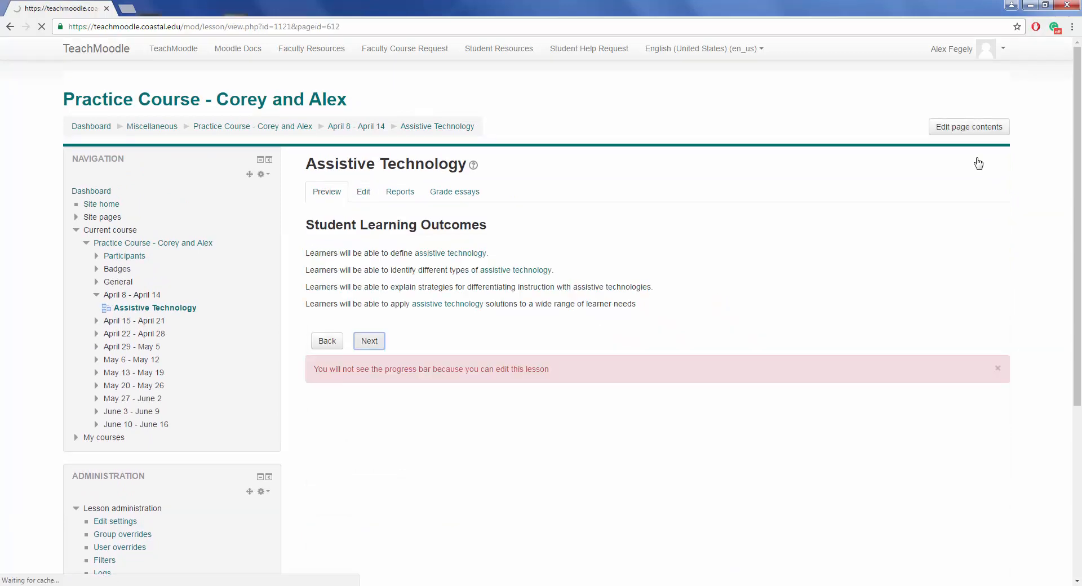
{"action": "key", "text": "Return"}
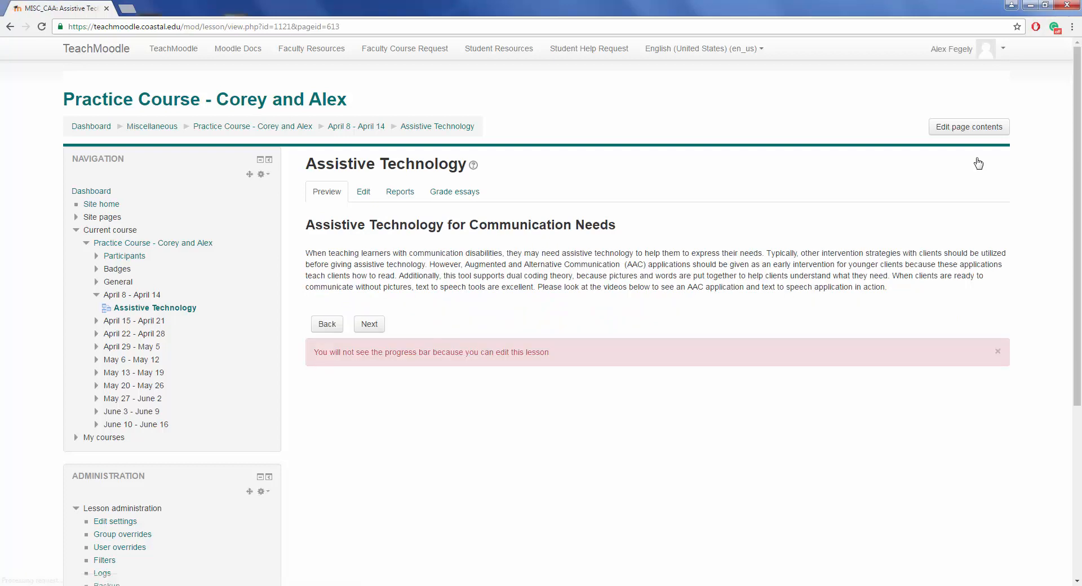
{"action": "key", "text": "Return"}
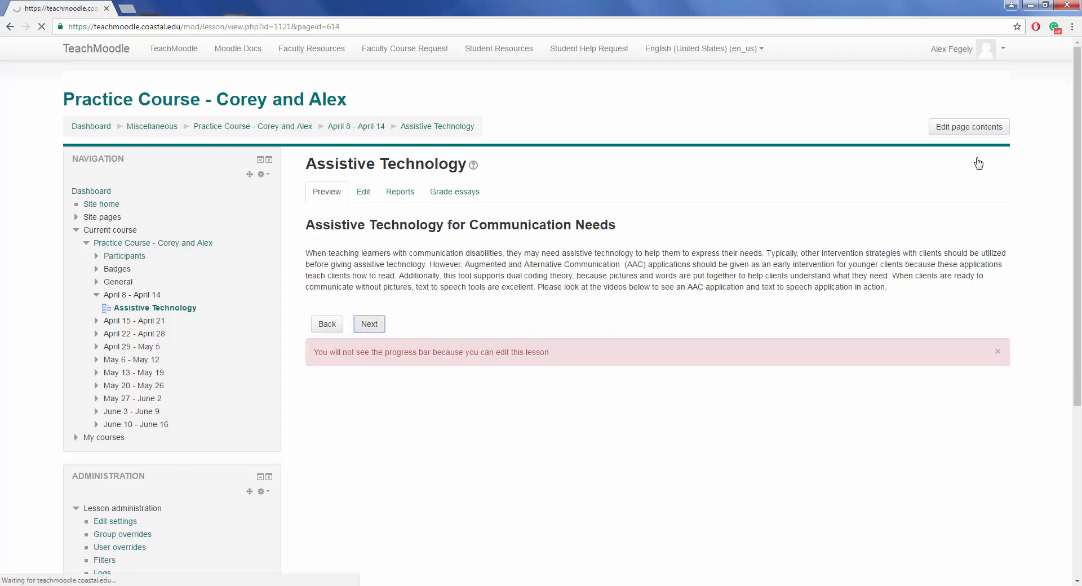
{"action": "key", "text": "Return"}
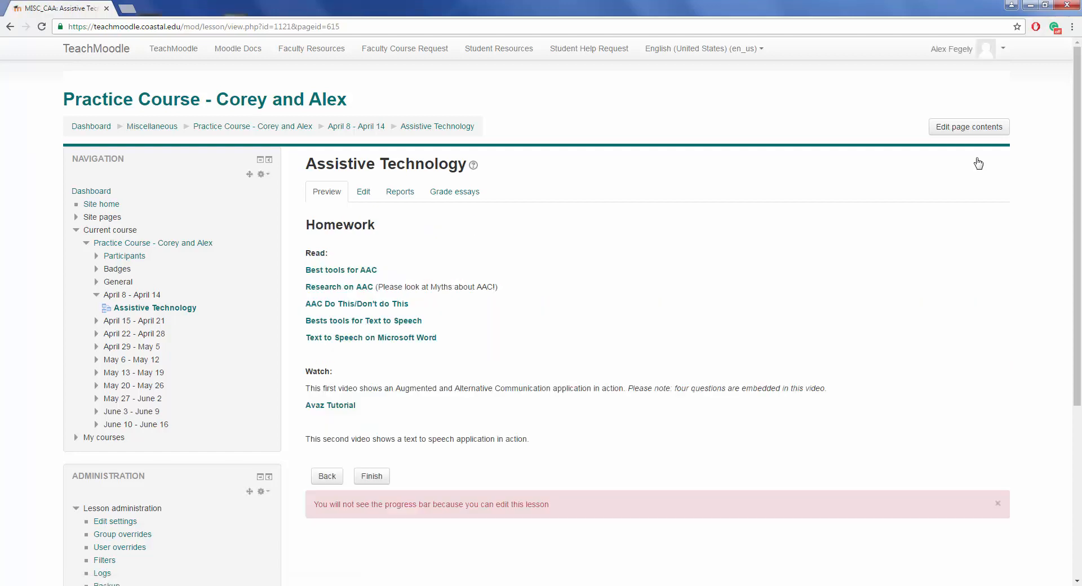
{"action": "key", "text": "Return"}
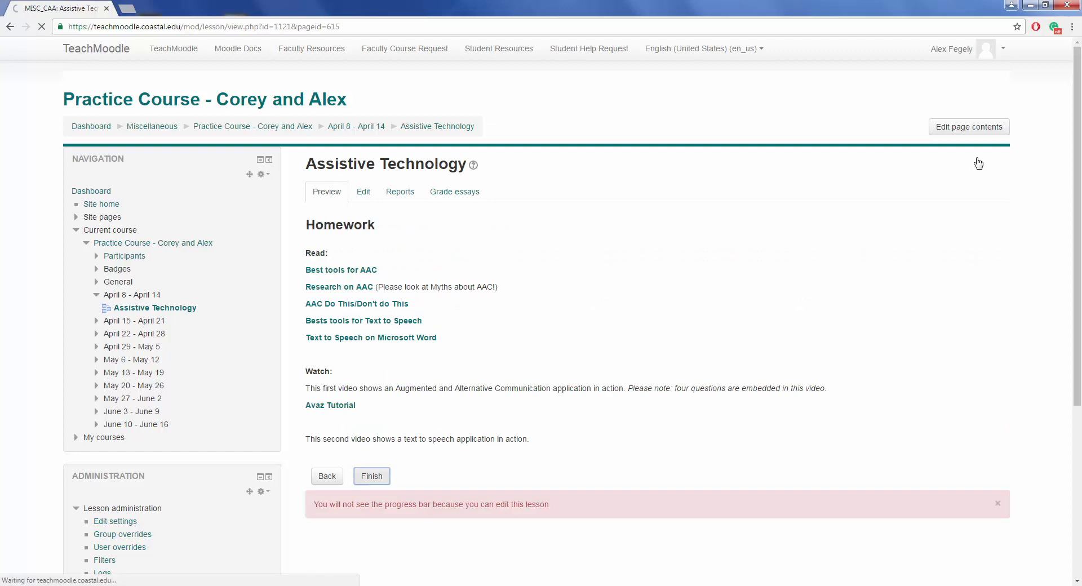